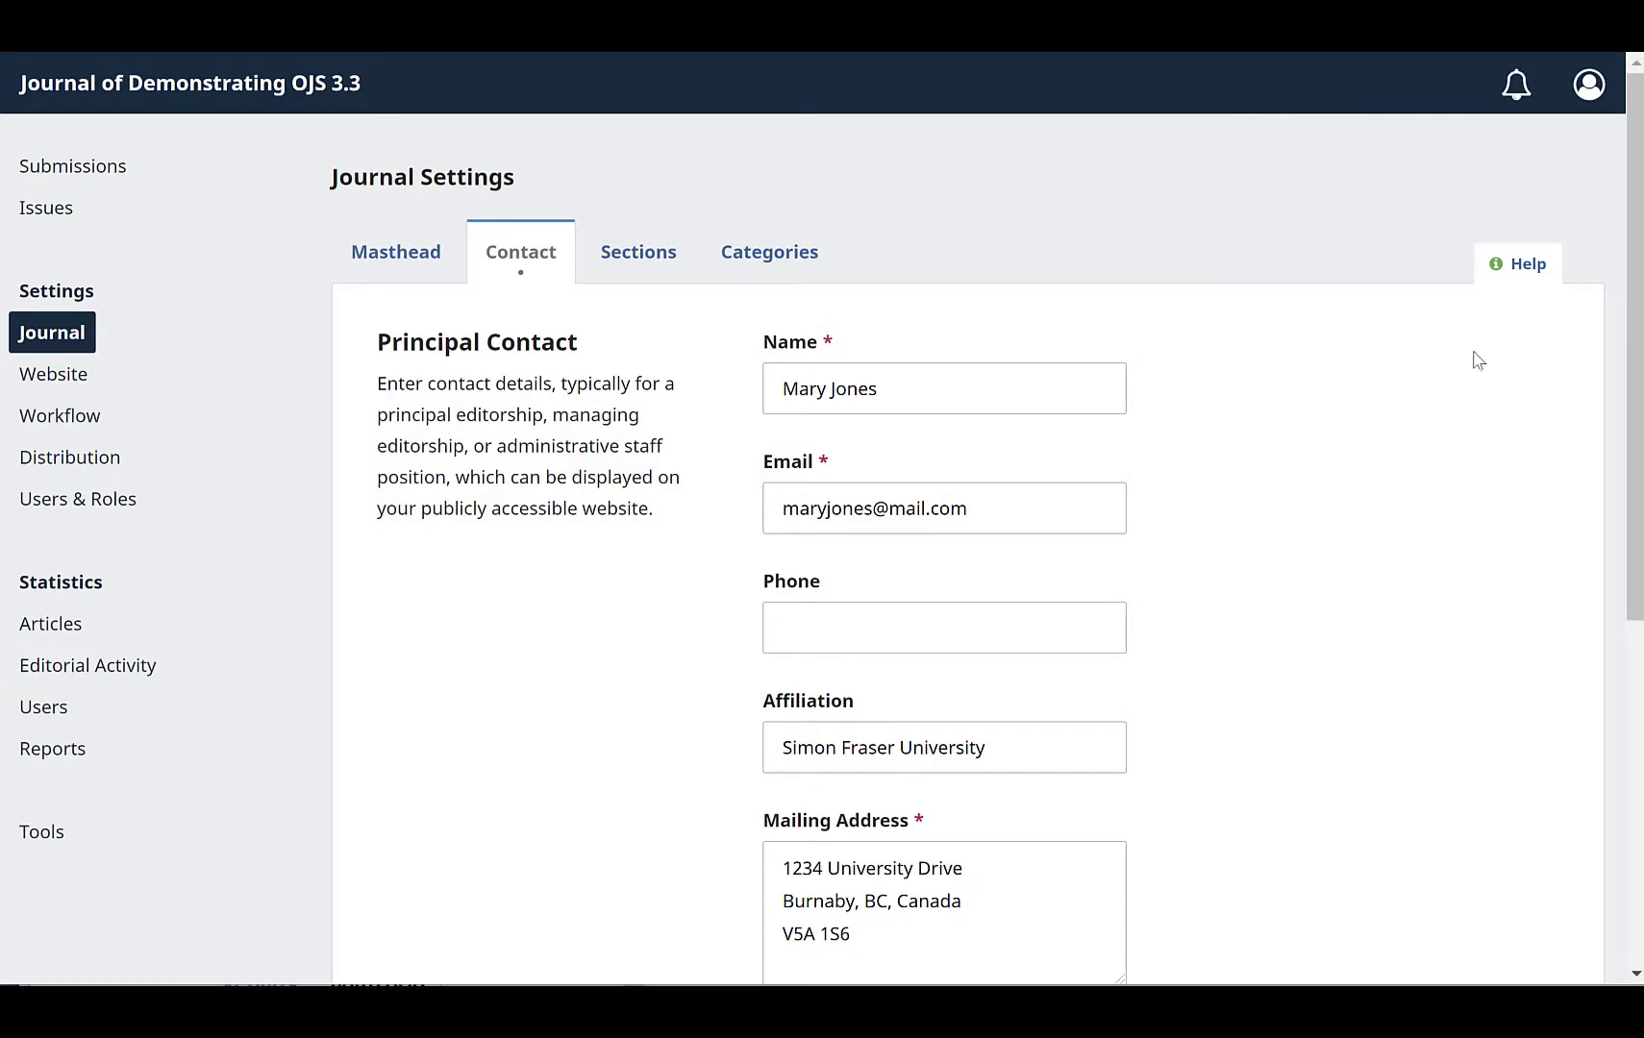
Step: Open the Sections tab of the journal settings
{"action": "left_click", "coordinate": [642, 268]}
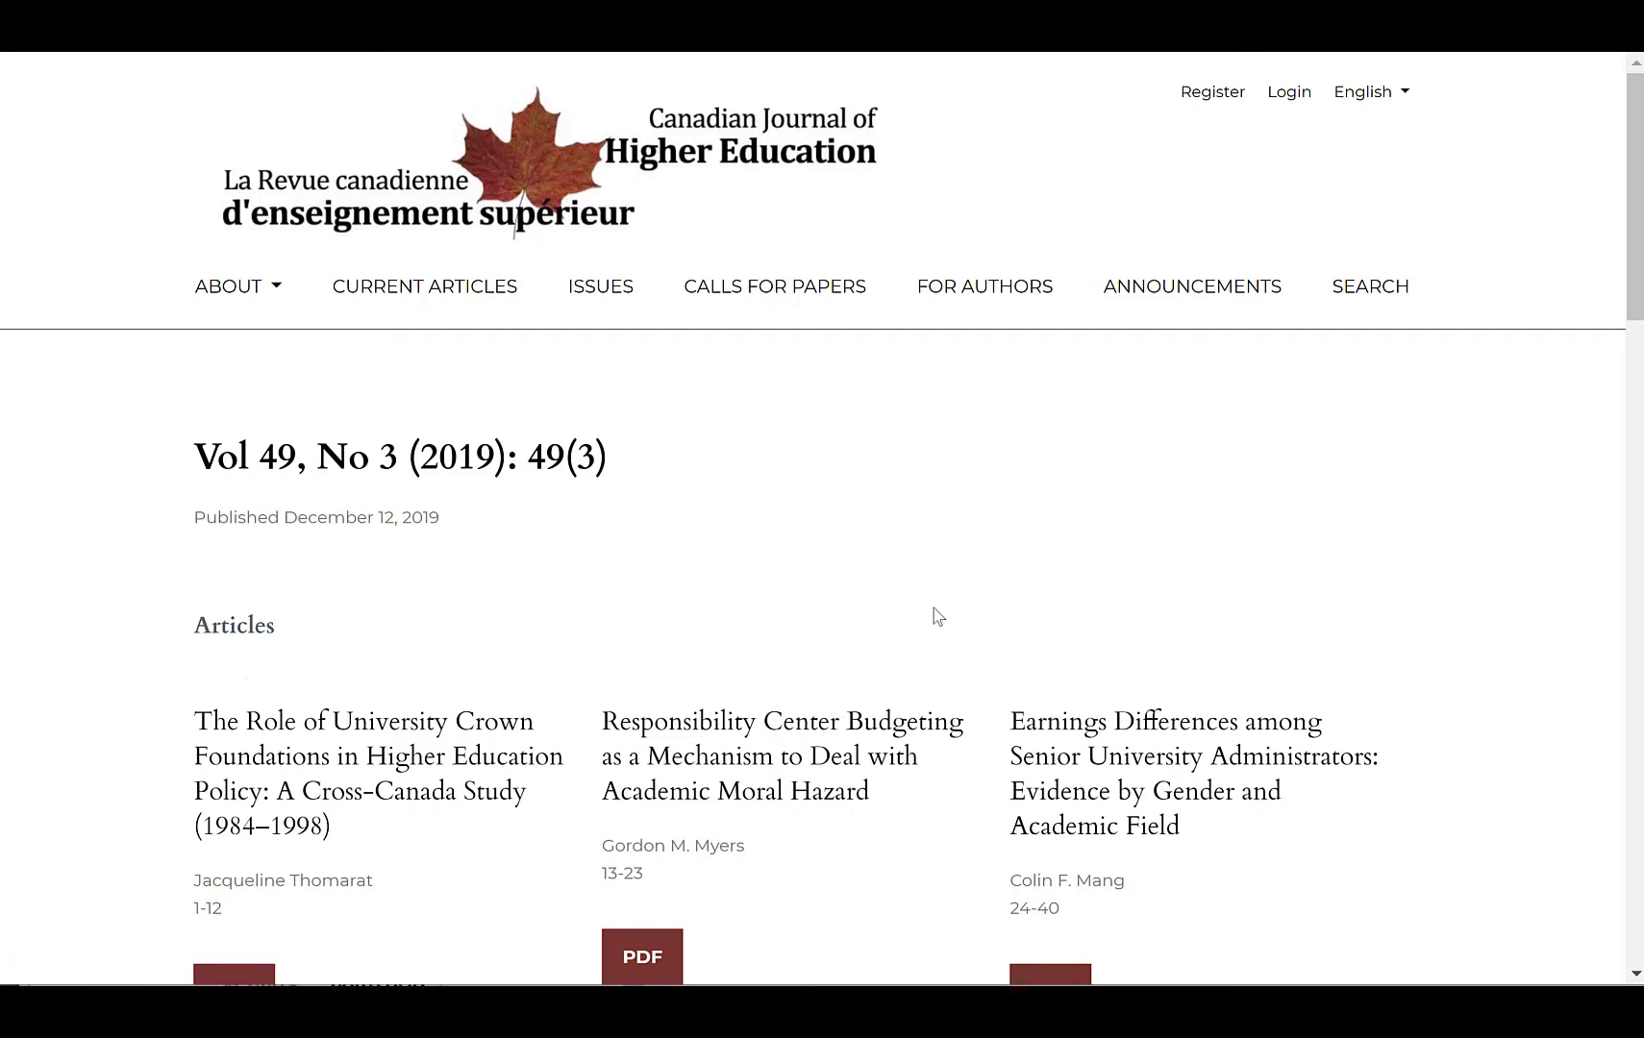
Step: Scroll through the Canadian Journal of Higher Education issue to examine how its articles and book reviews are grouped
{"action": "scroll", "coordinate": [1396, 728], "scroll_direction": "down", "scroll_amount": 3}
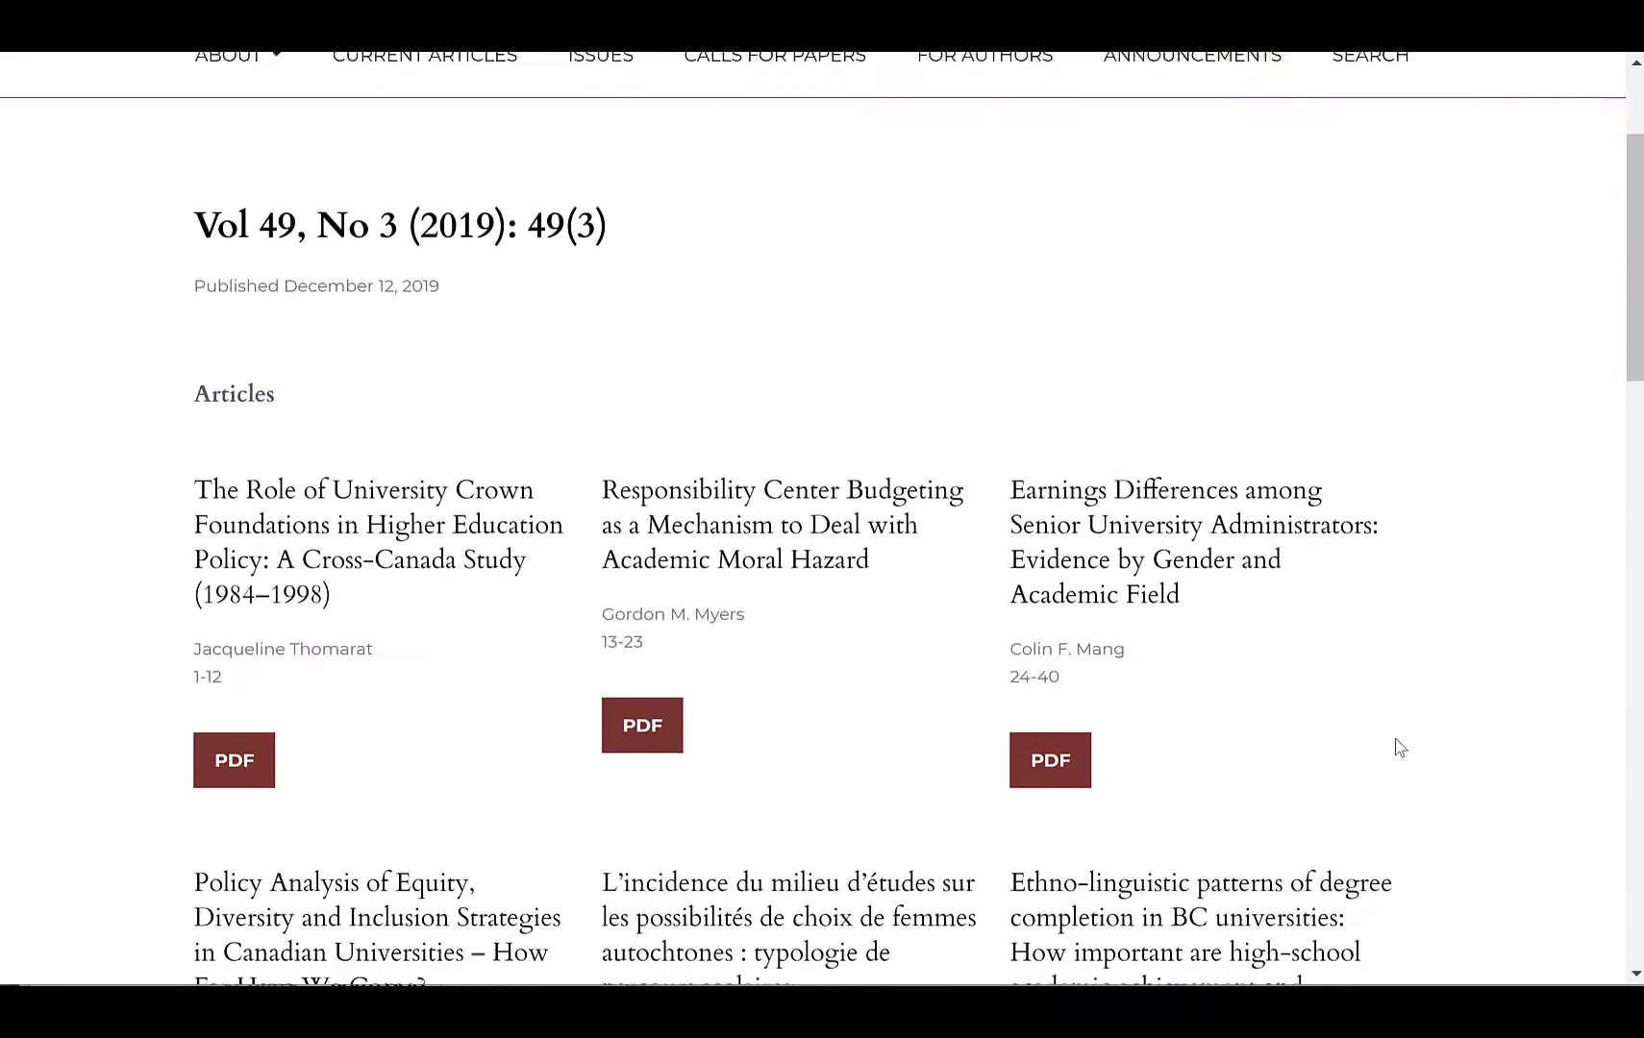
{"action": "scroll", "coordinate": [1400, 747], "scroll_direction": "down", "scroll_amount": 5}
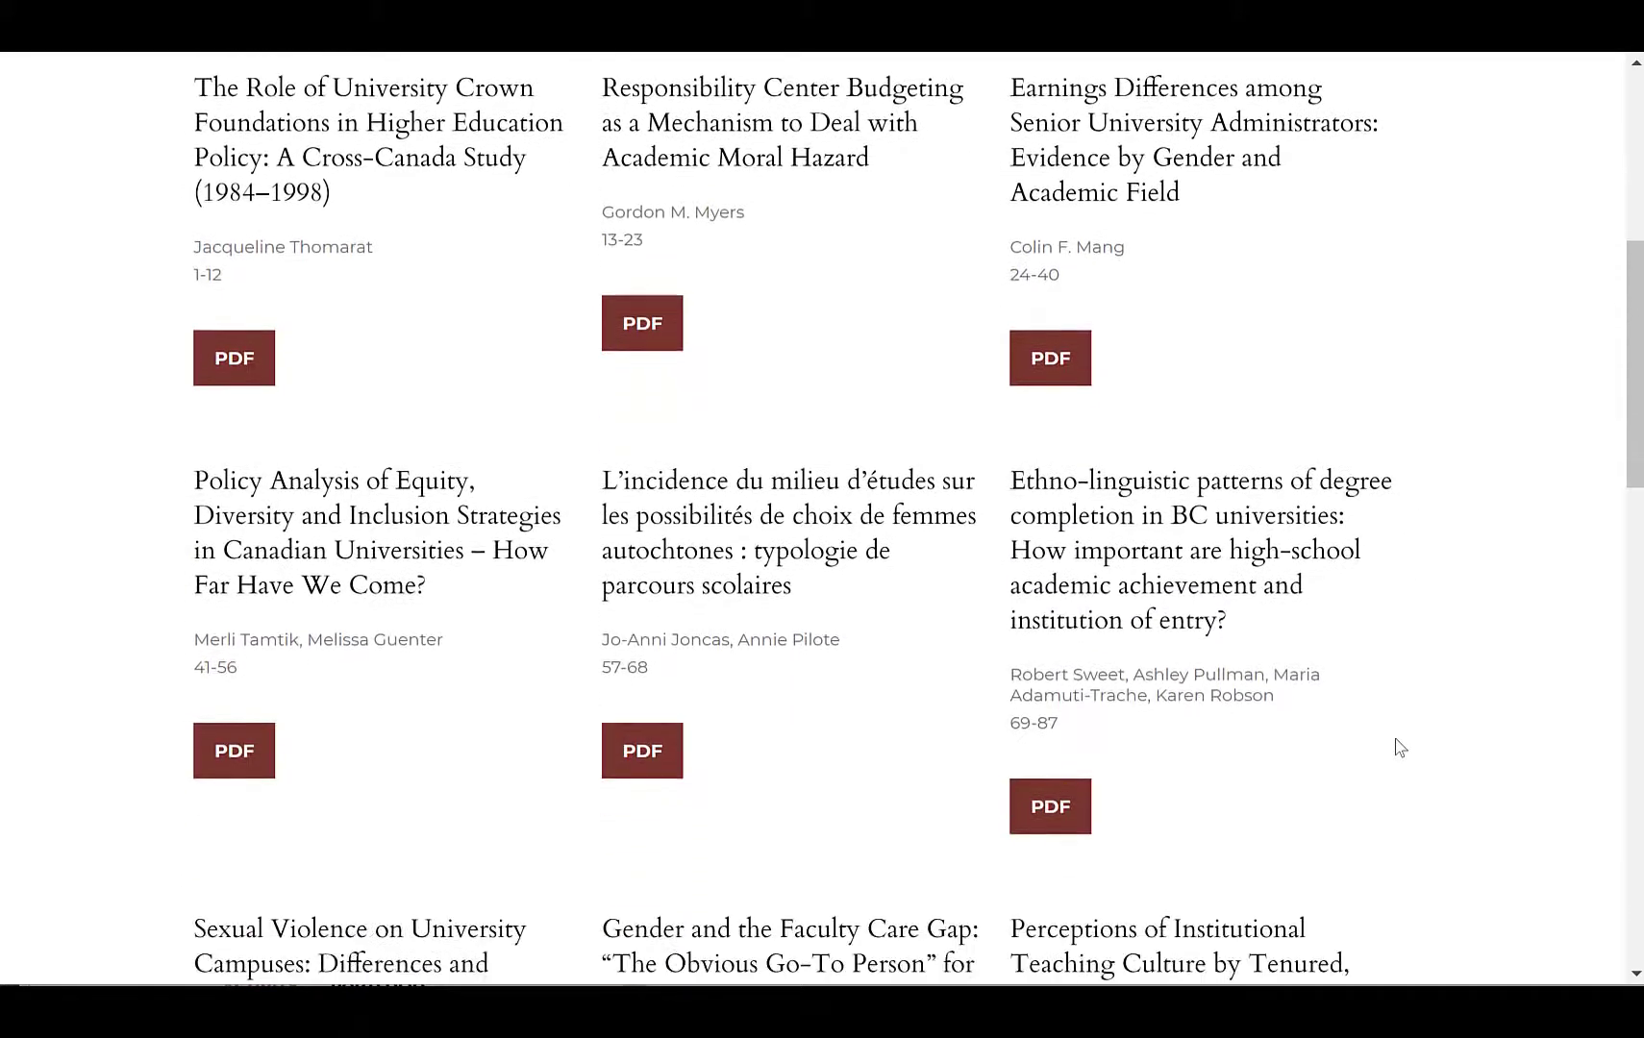
{"action": "scroll", "coordinate": [1400, 747], "scroll_direction": "down", "scroll_amount": 7}
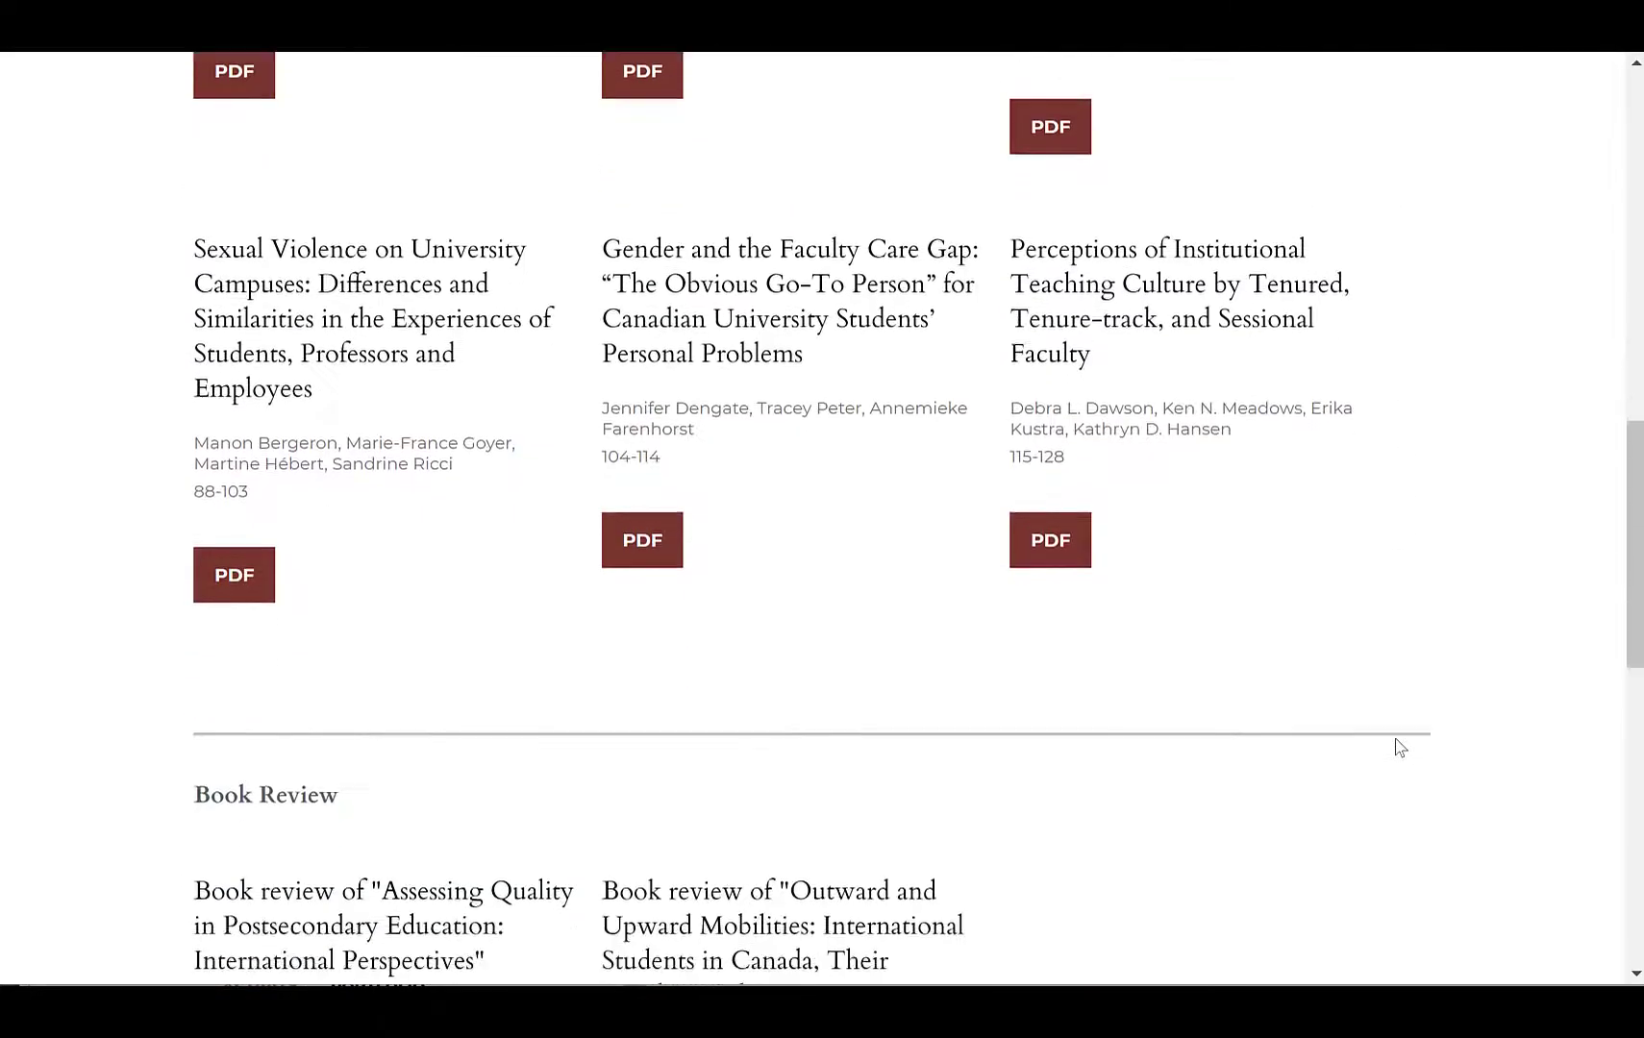
{"action": "scroll", "coordinate": [1400, 747], "scroll_direction": "down", "scroll_amount": 3}
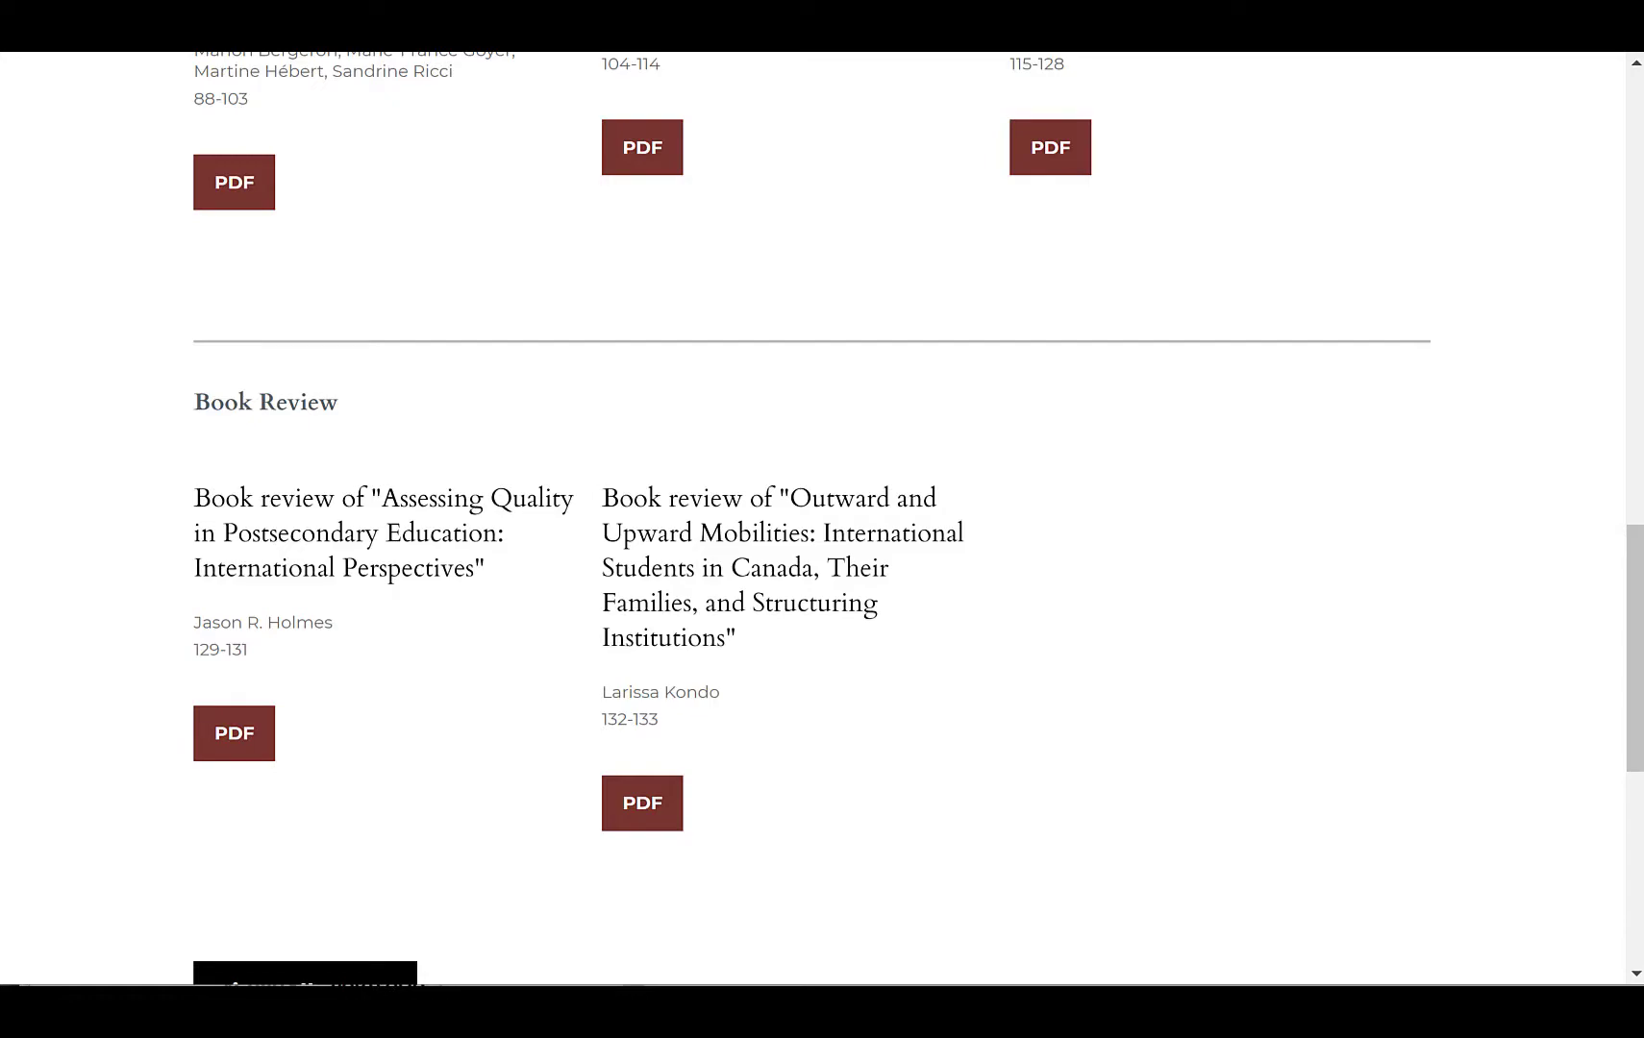
Step: Switch to the Philosophical Inquiry in Education tab and scroll through its issue to examine its sections
{"action": "key", "text": "ctrl+Tab"}
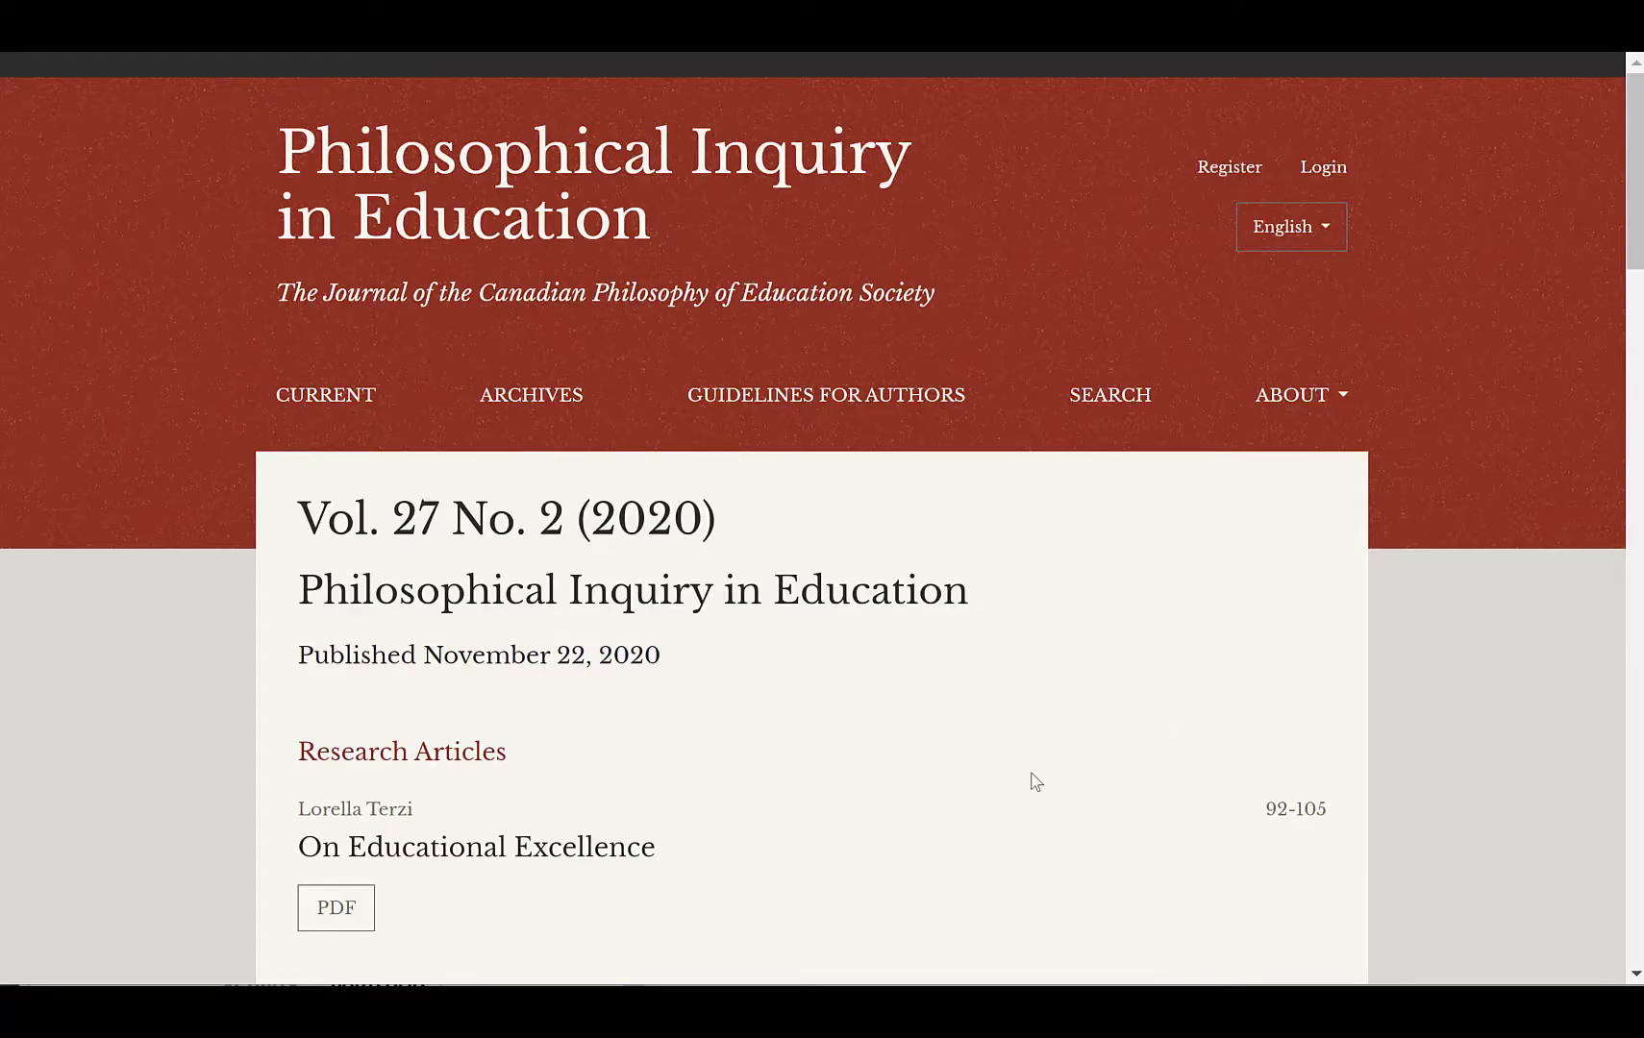
{"action": "scroll", "coordinate": [1034, 779], "scroll_direction": "down", "scroll_amount": 3}
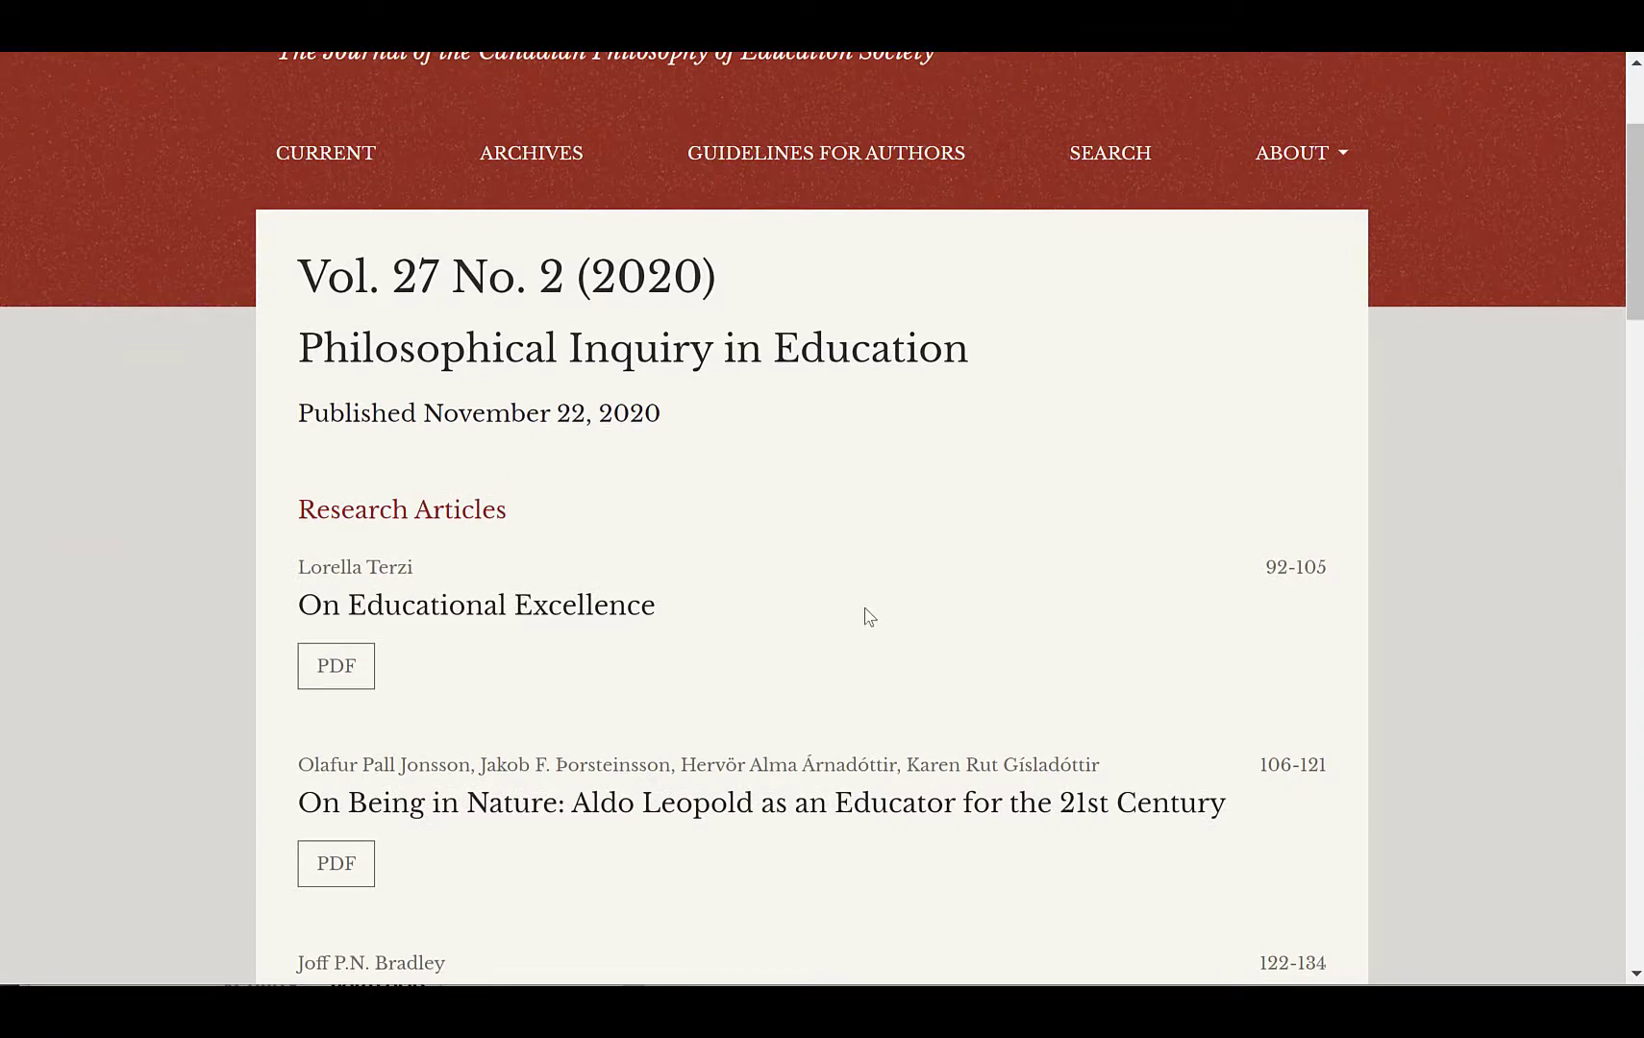
{"action": "scroll", "coordinate": [865, 612], "scroll_direction": "down", "scroll_amount": 1}
{"action": "scroll", "coordinate": [868, 616], "scroll_direction": "down", "scroll_amount": 8}
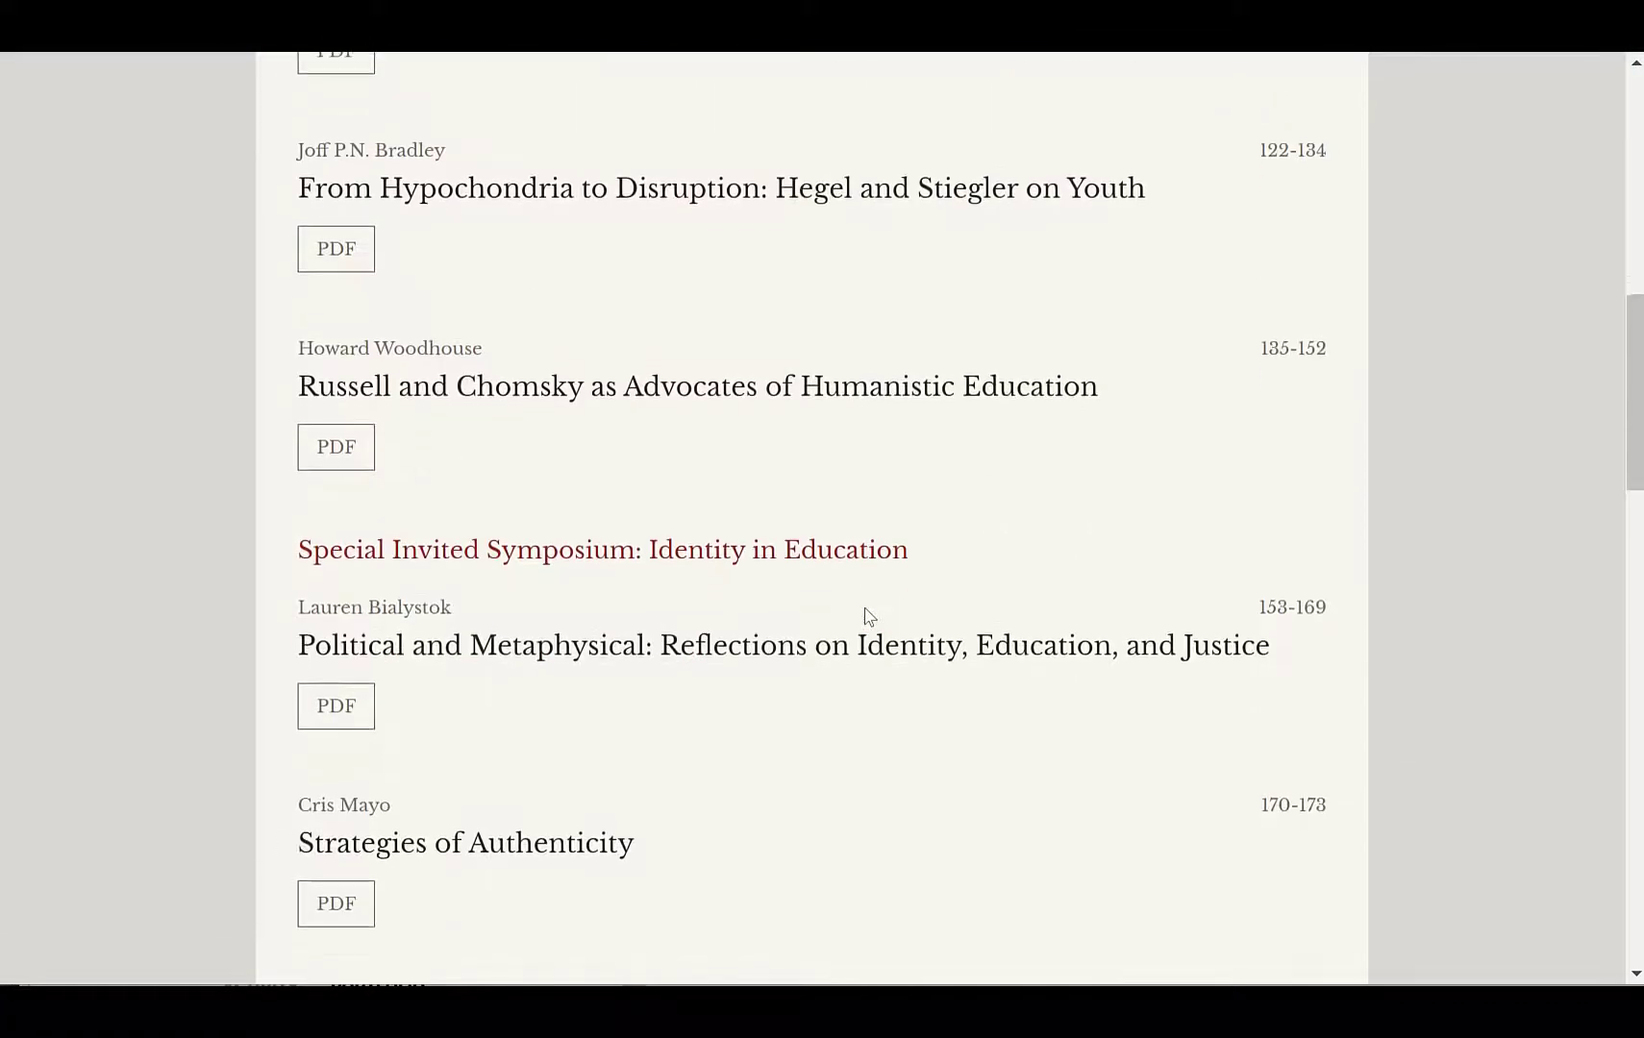
{"action": "scroll", "coordinate": [785, 515], "scroll_direction": "down", "scroll_amount": 2}
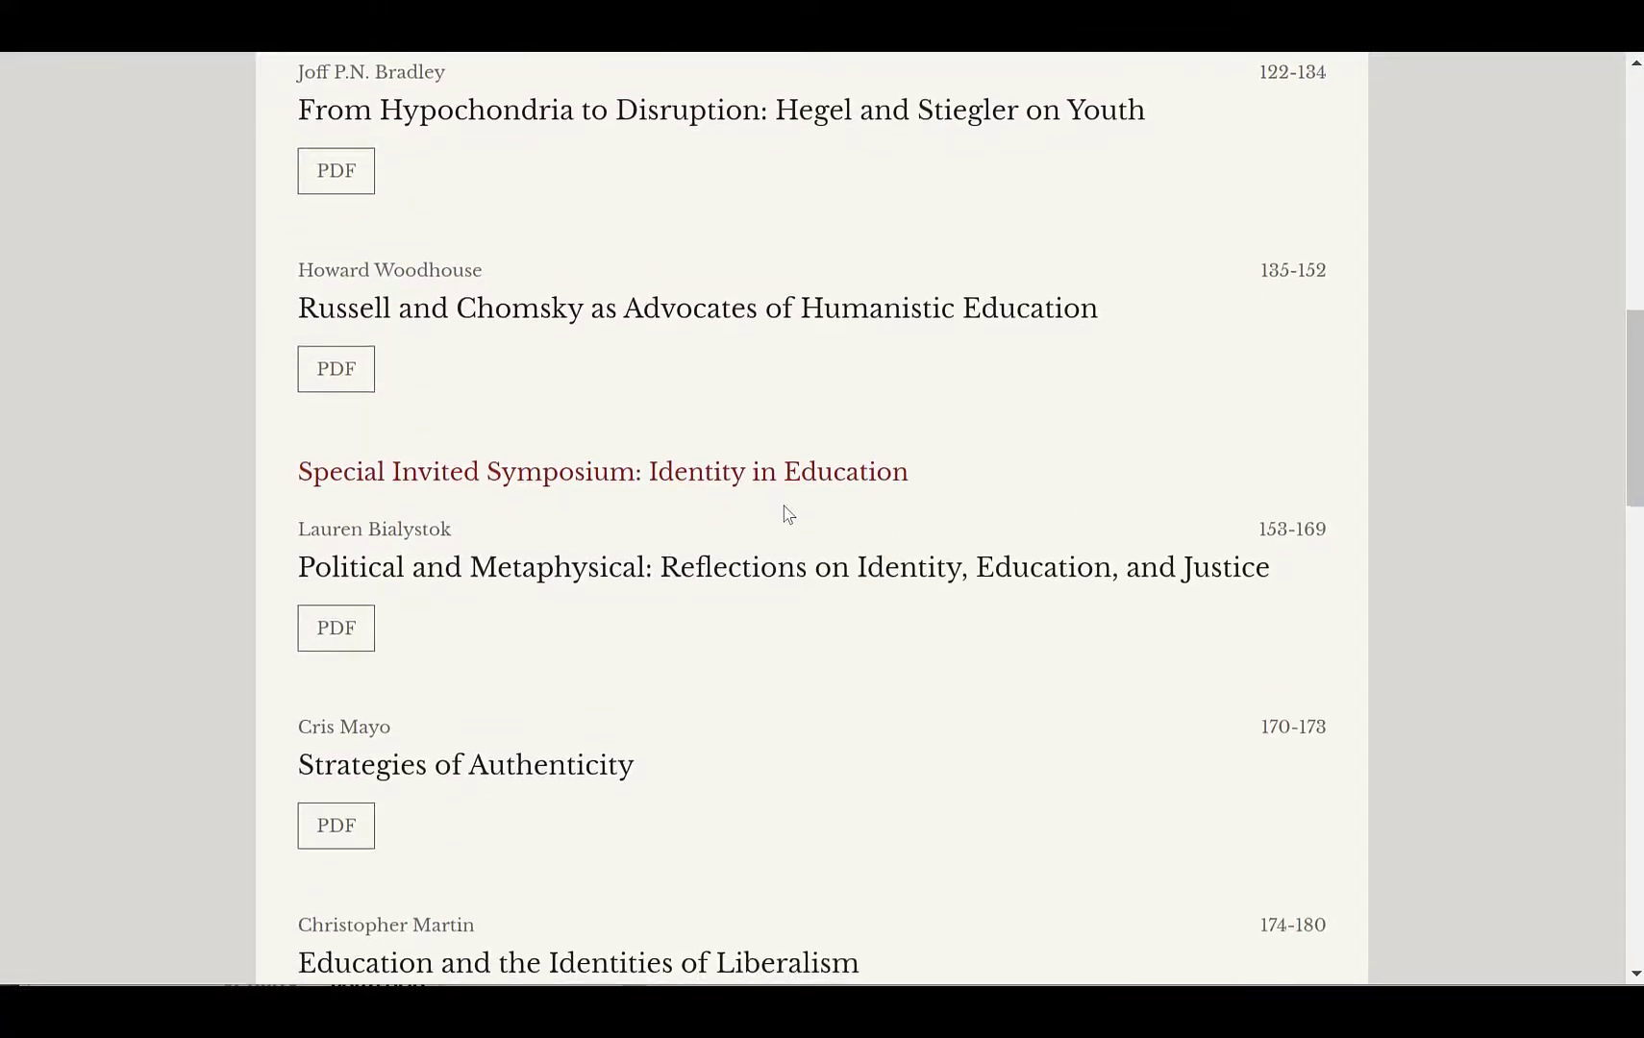
{"action": "scroll", "coordinate": [785, 515], "scroll_direction": "down", "scroll_amount": 4}
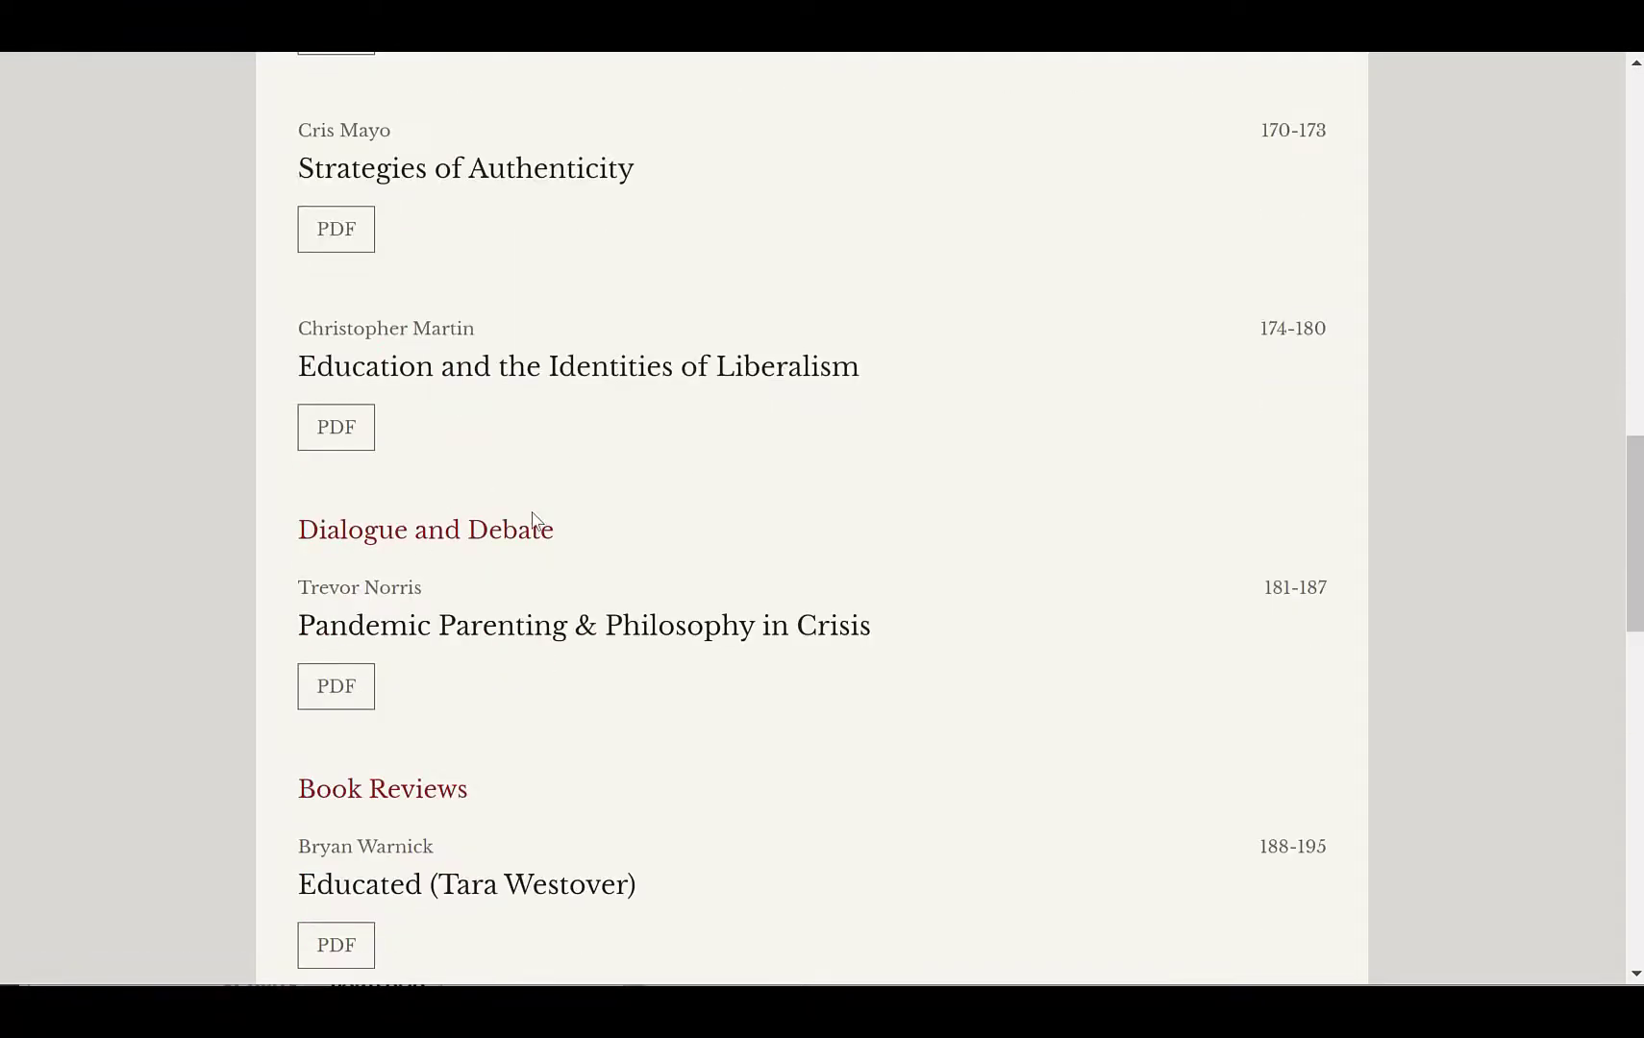
{"action": "scroll", "coordinate": [692, 783], "scroll_direction": "down", "scroll_amount": 2}
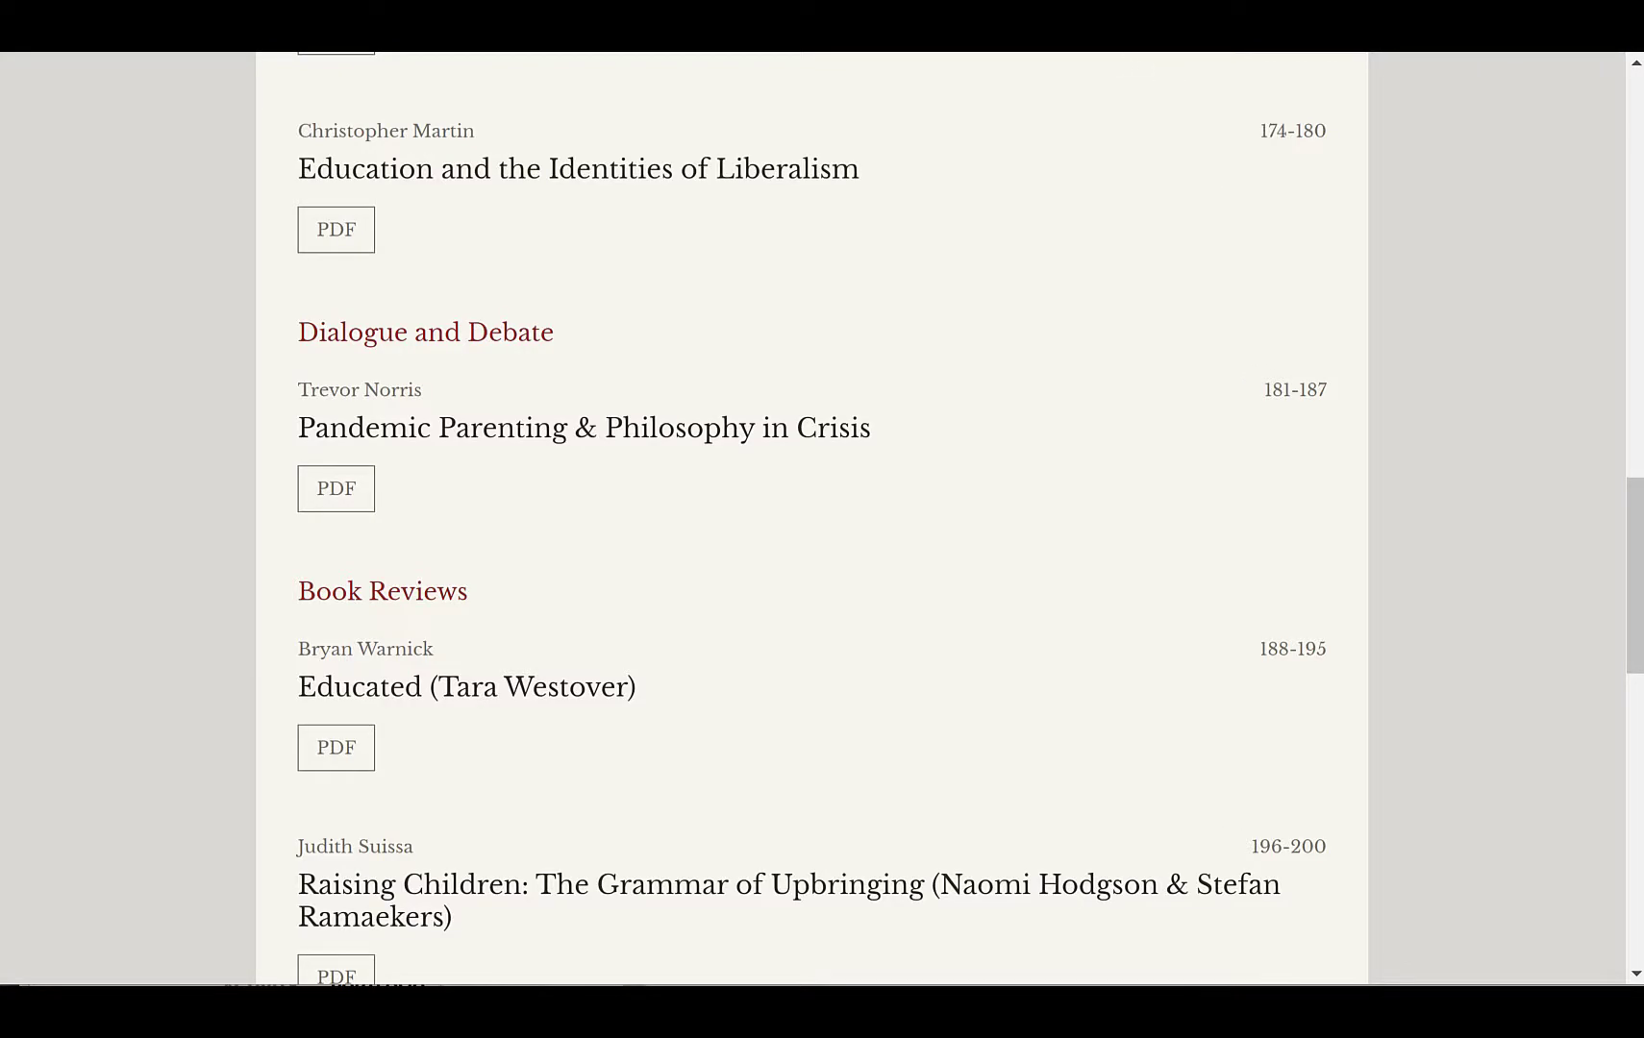
Step: Switch to the IRRODL journal tab and scroll through its current issue to examine its sections
{"action": "key", "text": "ctrl+Tab"}
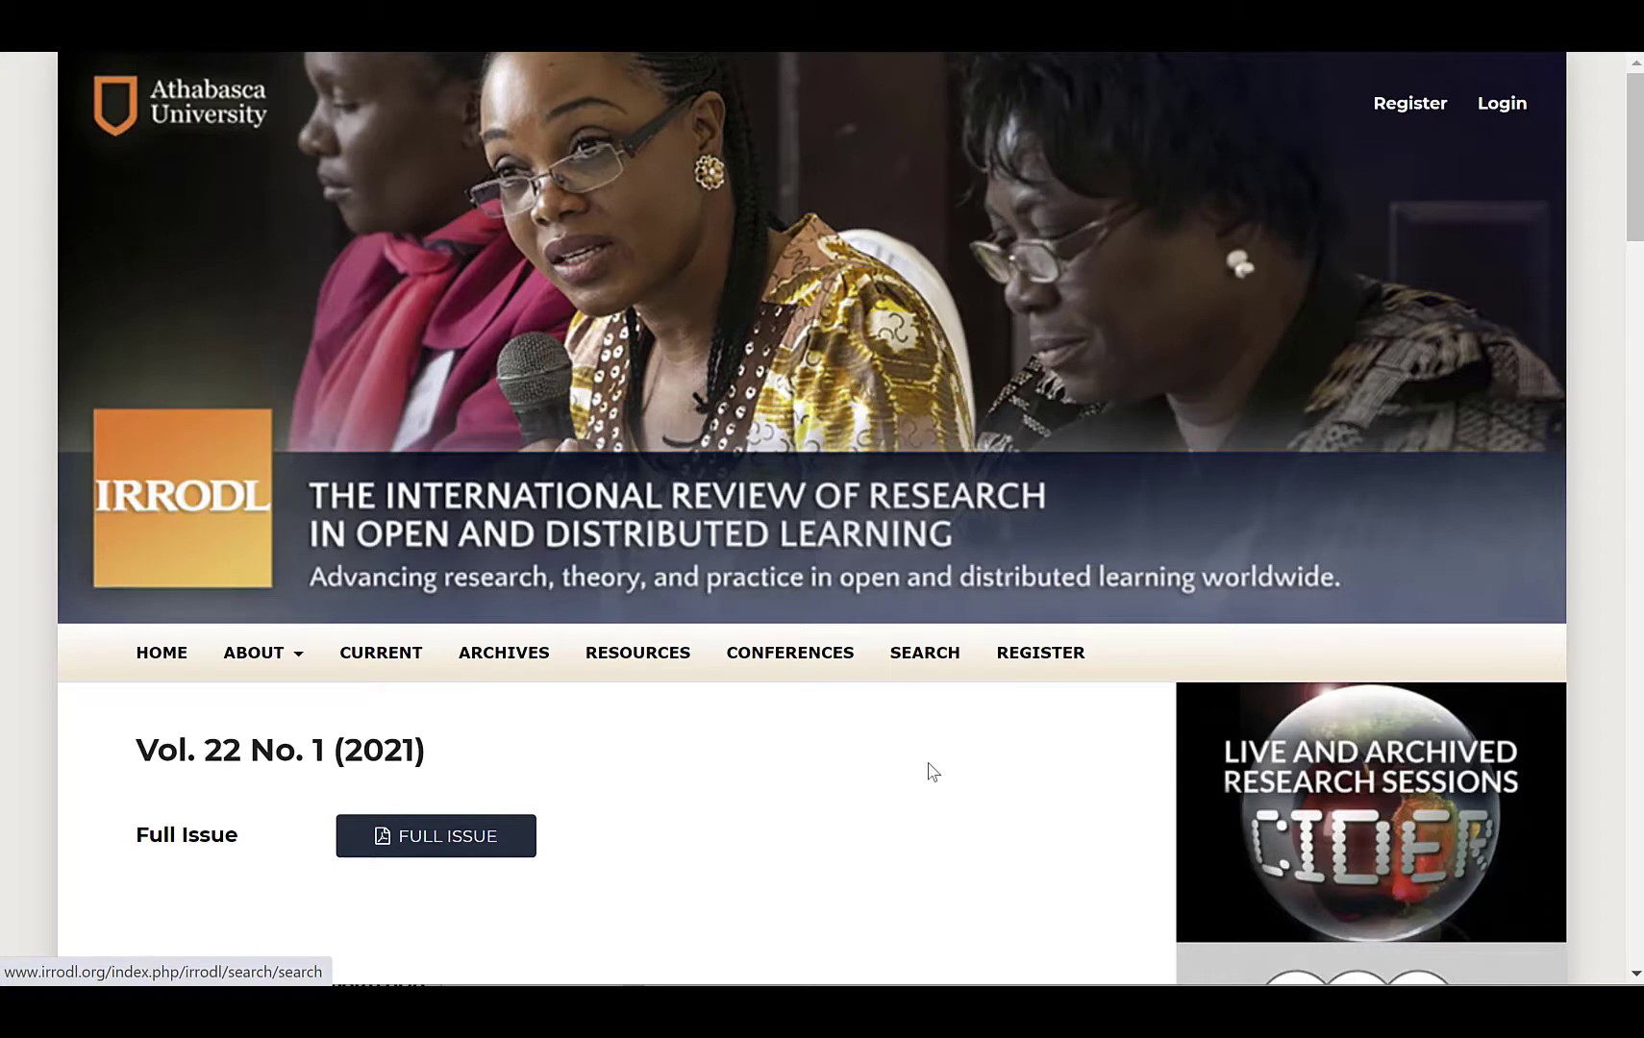
{"action": "scroll", "coordinate": [930, 772], "scroll_direction": "down", "scroll_amount": 5}
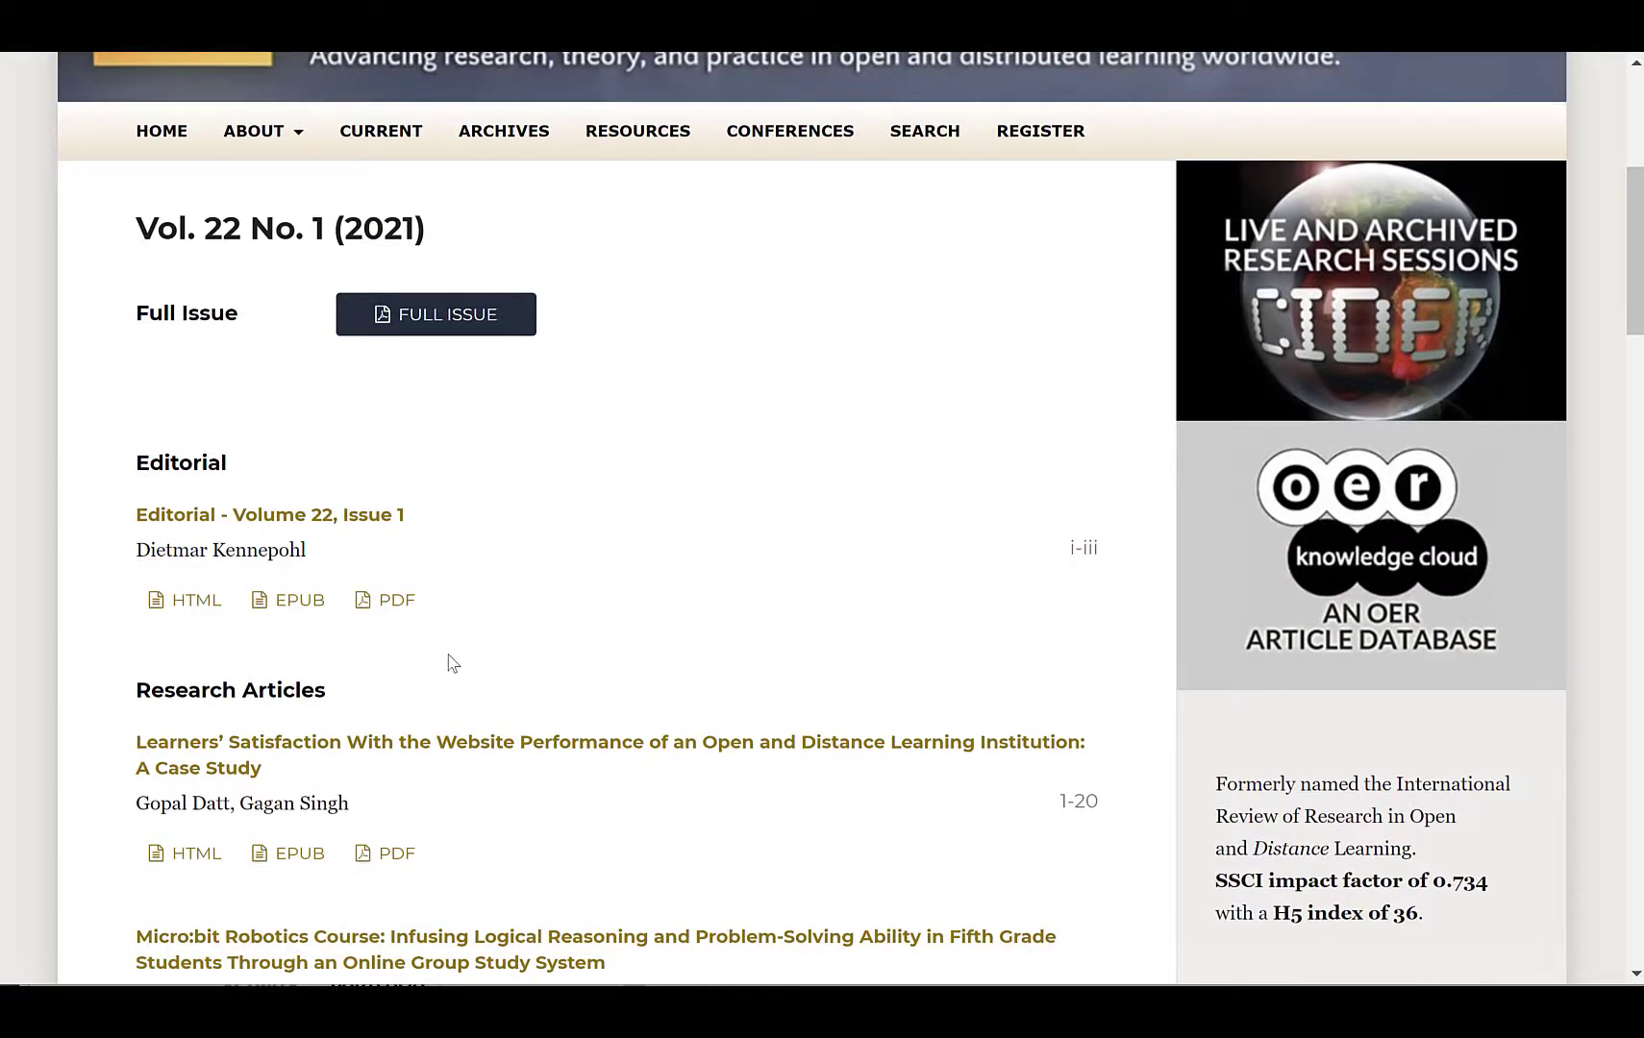
{"action": "scroll", "coordinate": [452, 663], "scroll_direction": "down", "scroll_amount": 8}
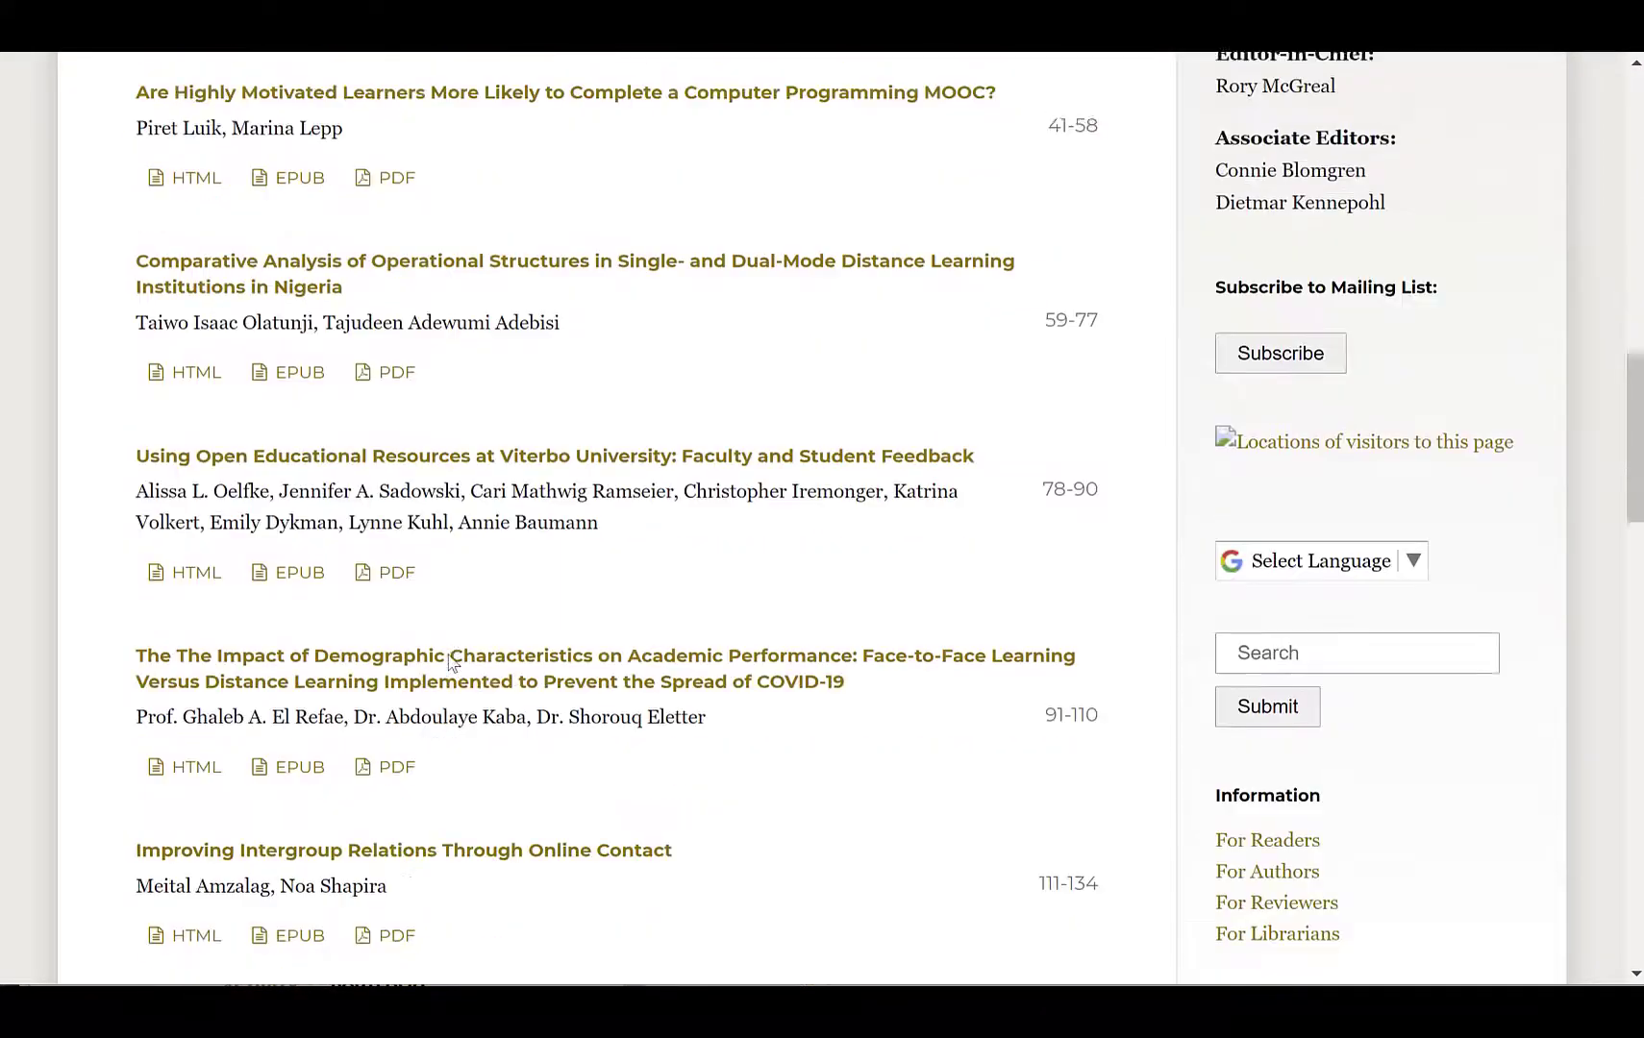
{"action": "scroll", "coordinate": [449, 662], "scroll_direction": "down", "scroll_amount": 10}
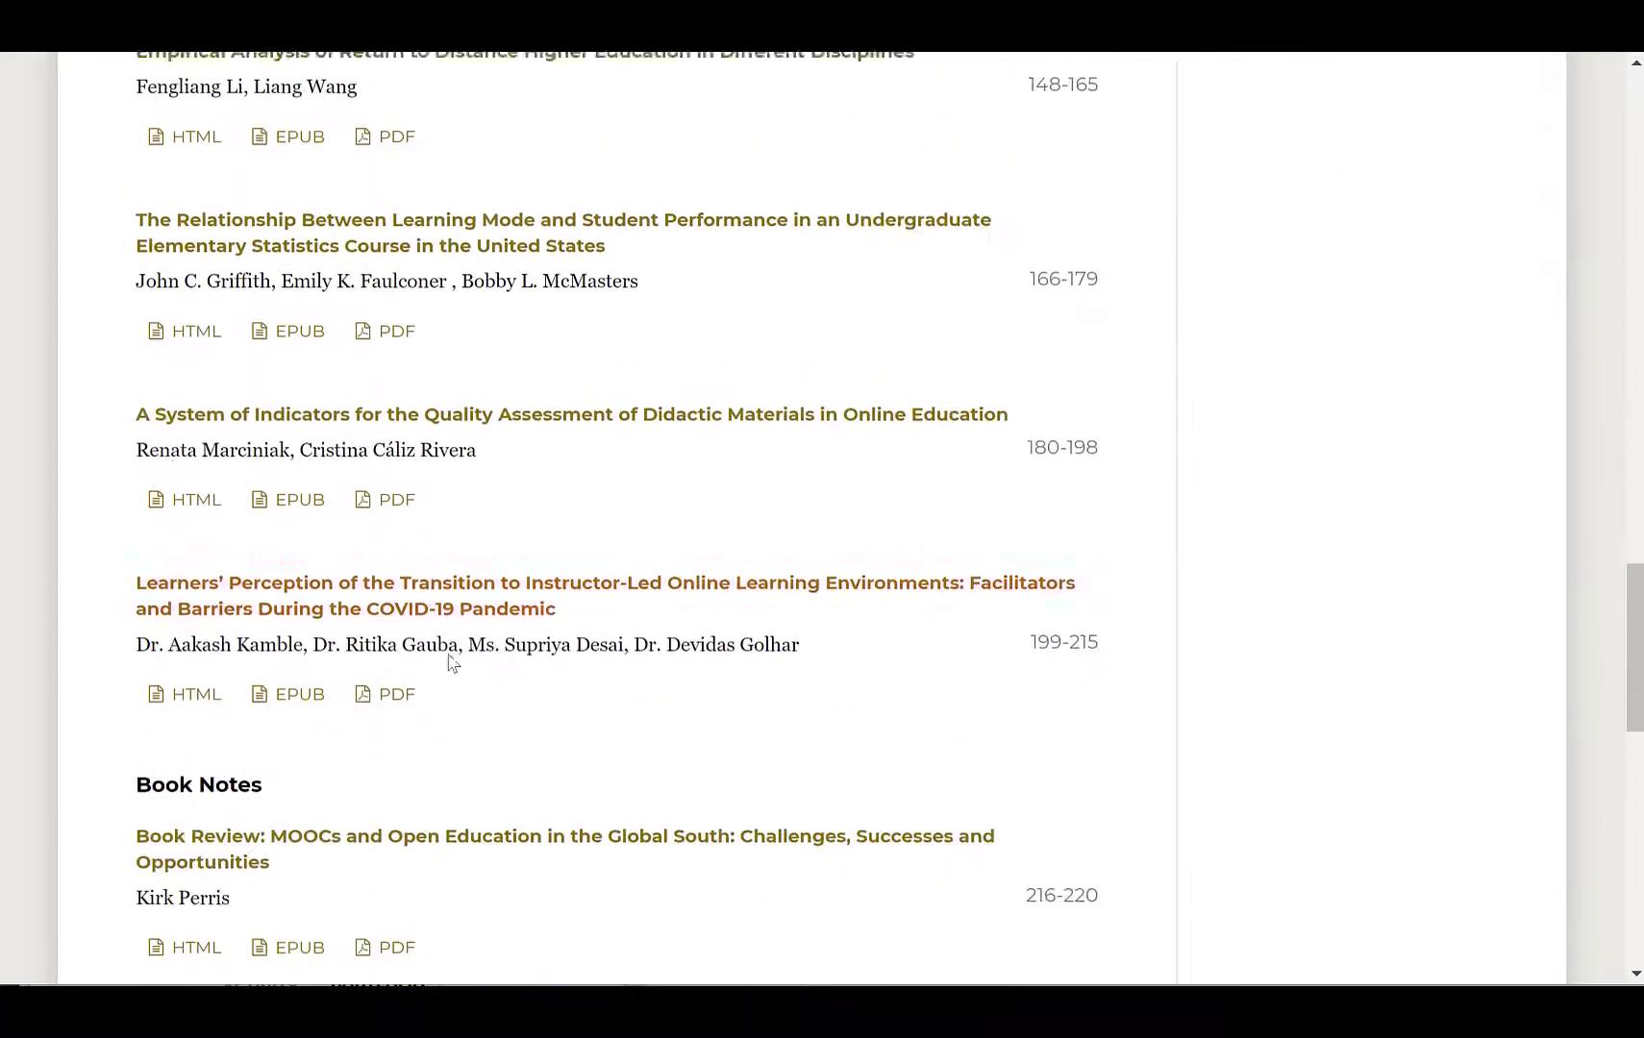
{"action": "scroll", "coordinate": [449, 664], "scroll_direction": "down", "scroll_amount": 4}
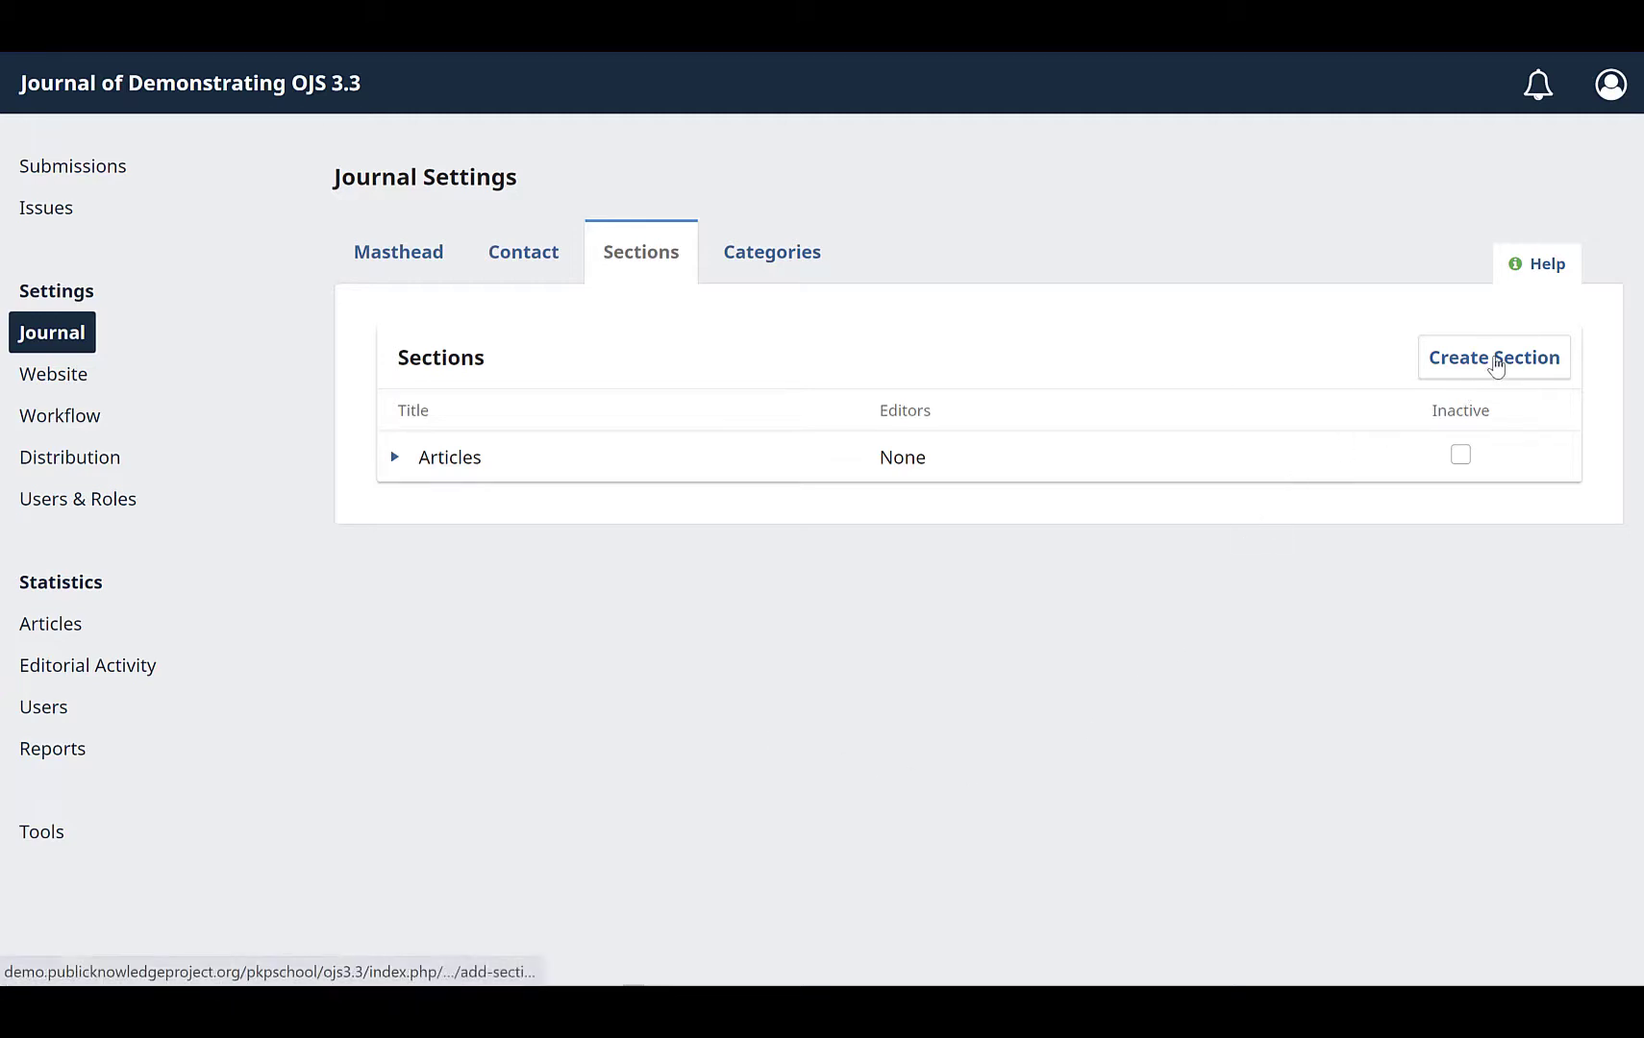
Step: Create a new section titled Book Reviews with the abbreviation BREV
{"action": "left_click", "coordinate": [1496, 365]}
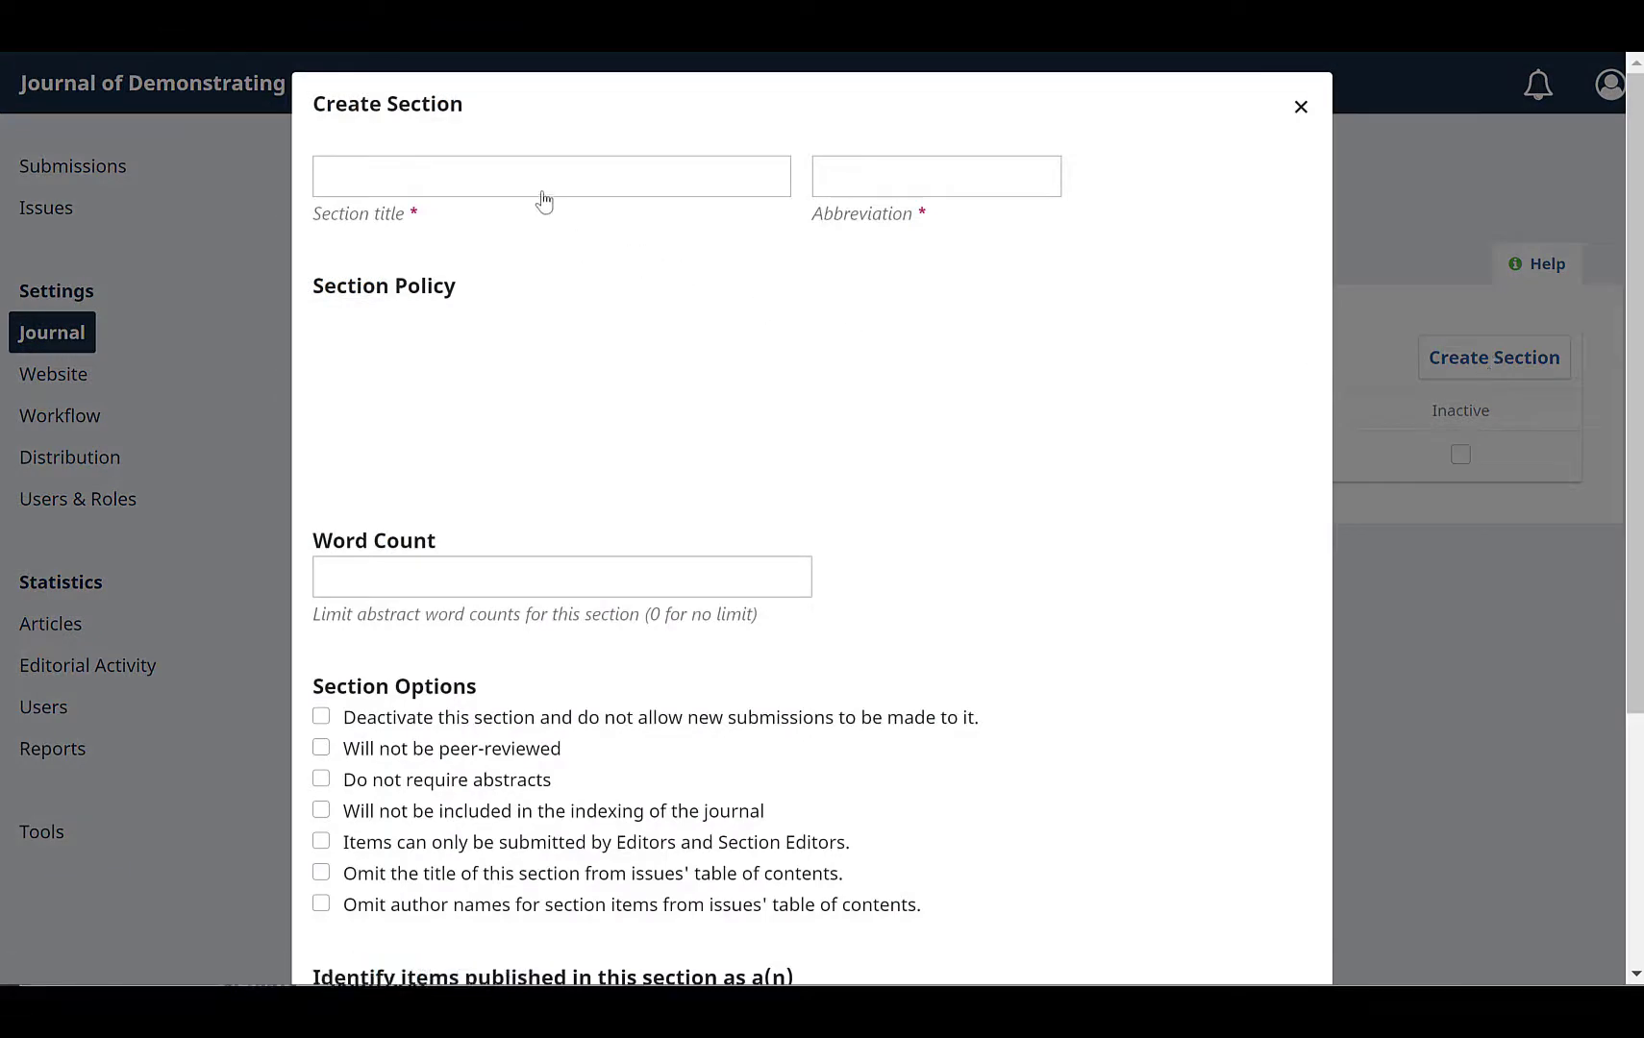
{"action": "left_click", "coordinate": [532, 169]}
{"action": "type", "text": "B"}
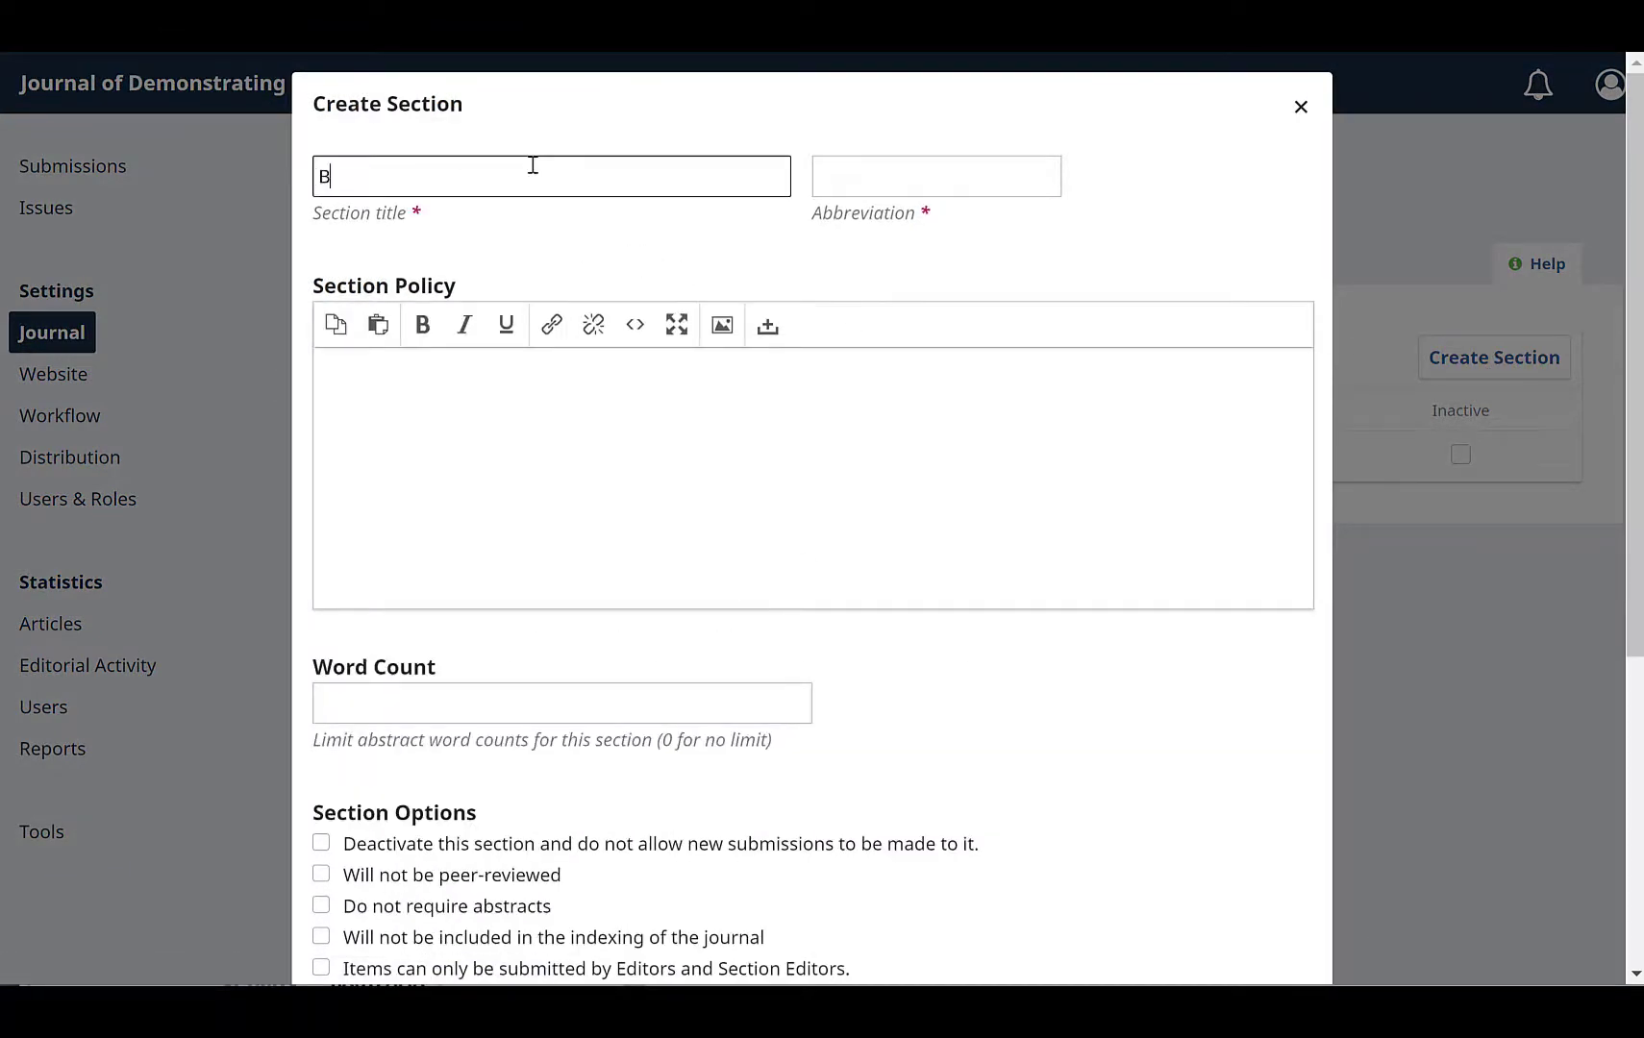
{"action": "type", "text": "ook Reviews"}
{"action": "key", "text": "Tab"}
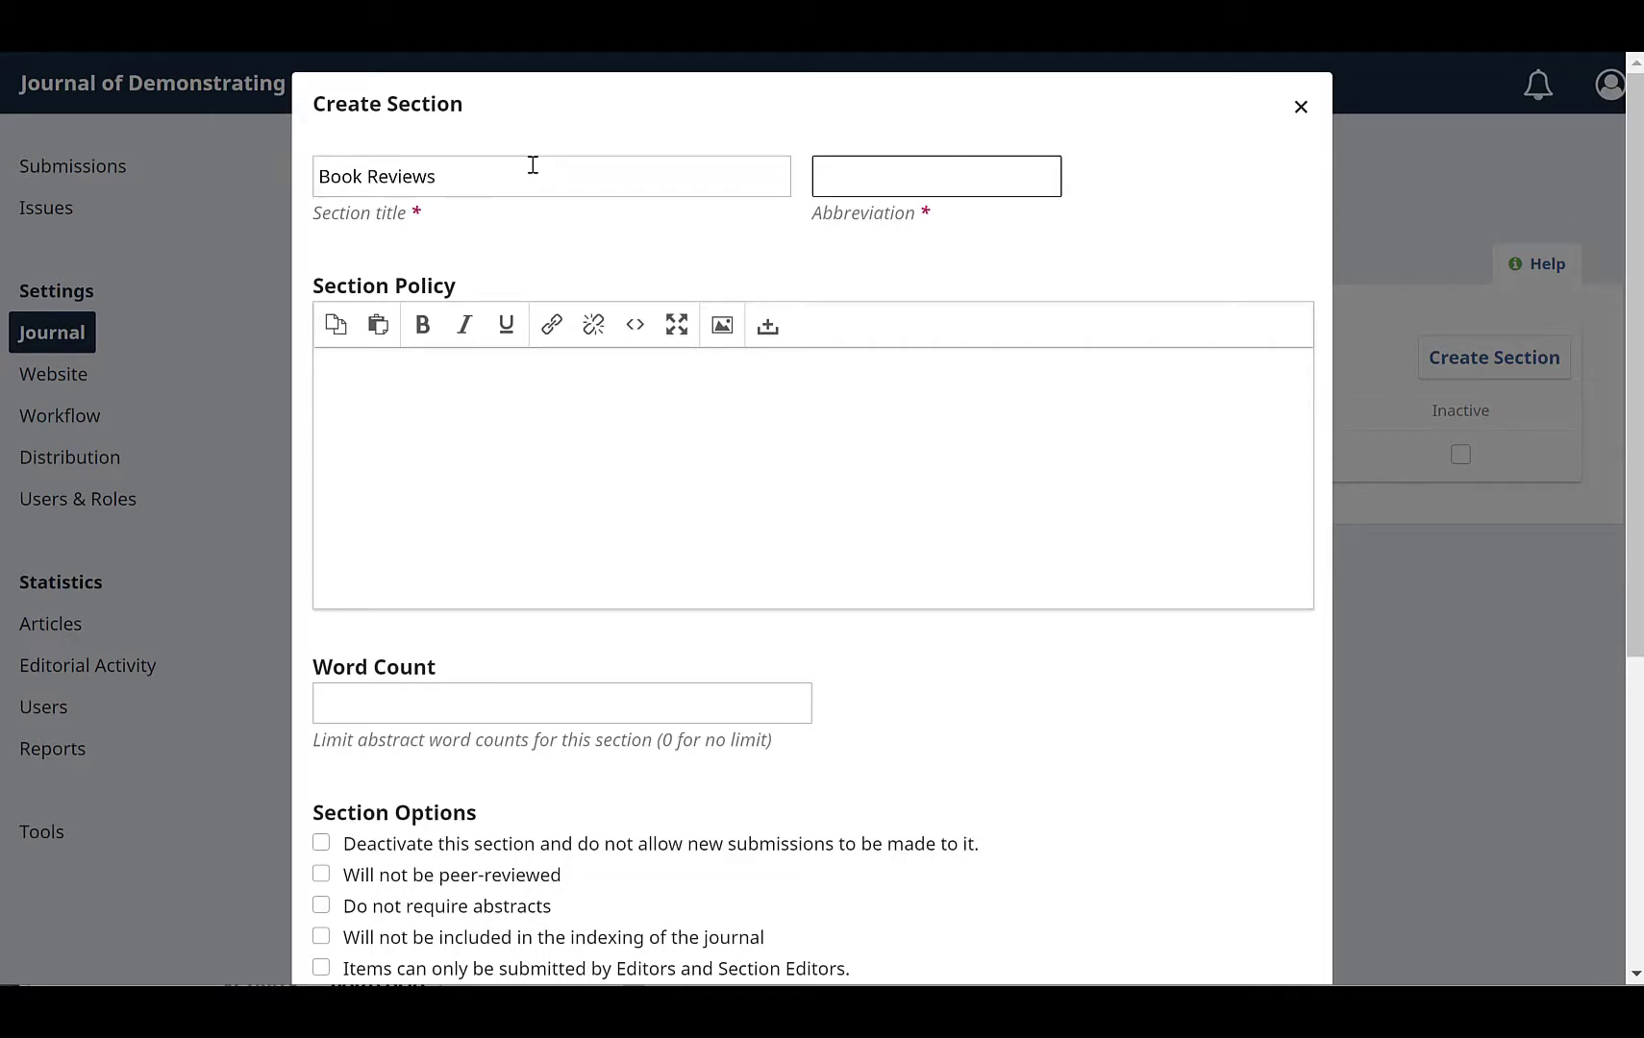
{"action": "type", "text": "BREV"}
Step: Enter the section policy "This section is for book reviews."
{"action": "left_click", "coordinate": [383, 405]}
{"action": "right_click", "coordinate": [385, 405]}
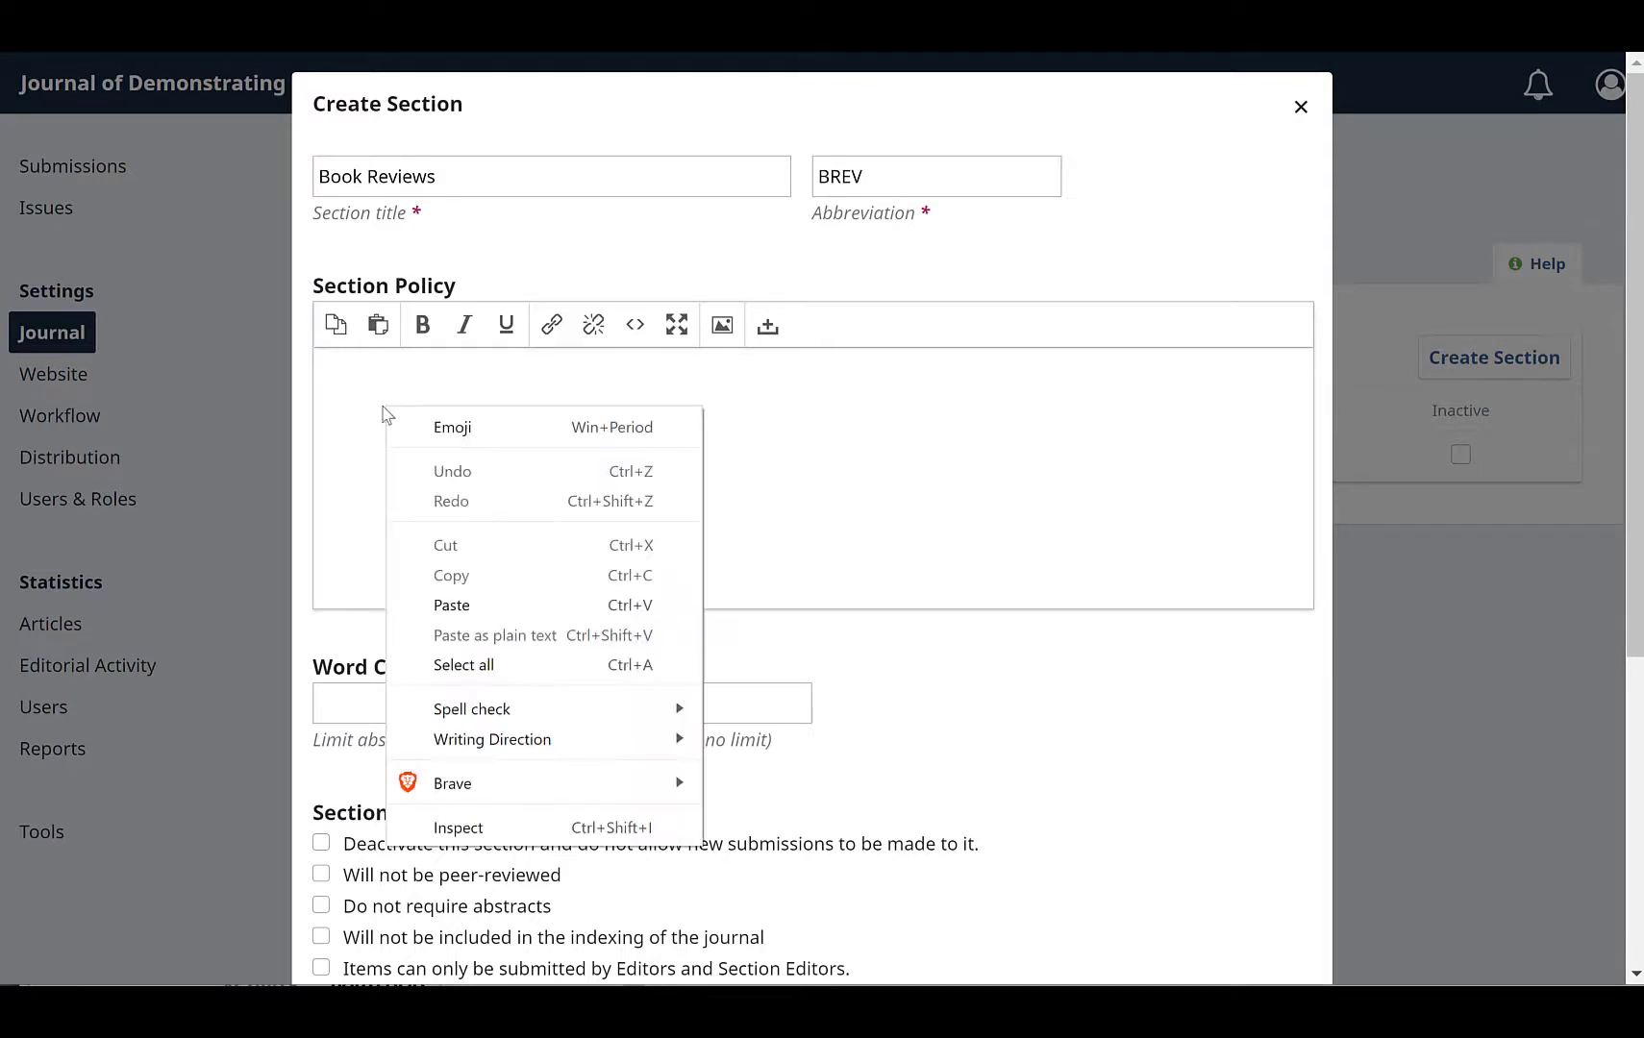
{"action": "left_click", "coordinate": [356, 397]}
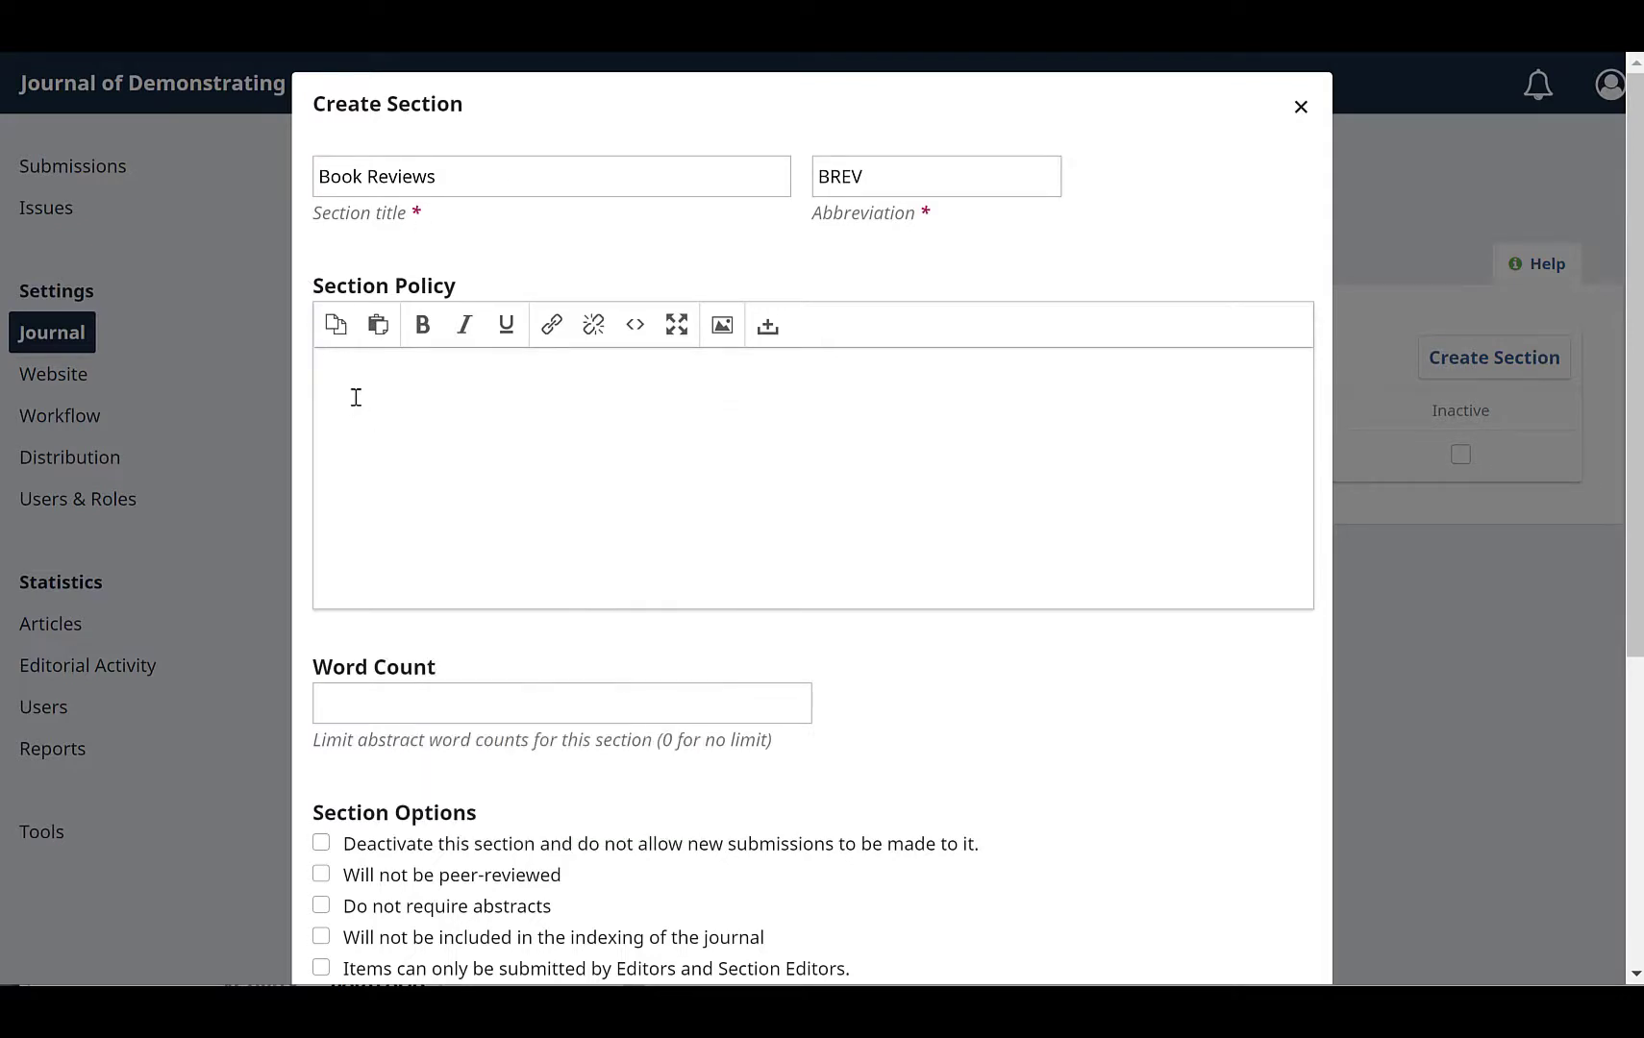
{"action": "type", "text": "This section is for book "}
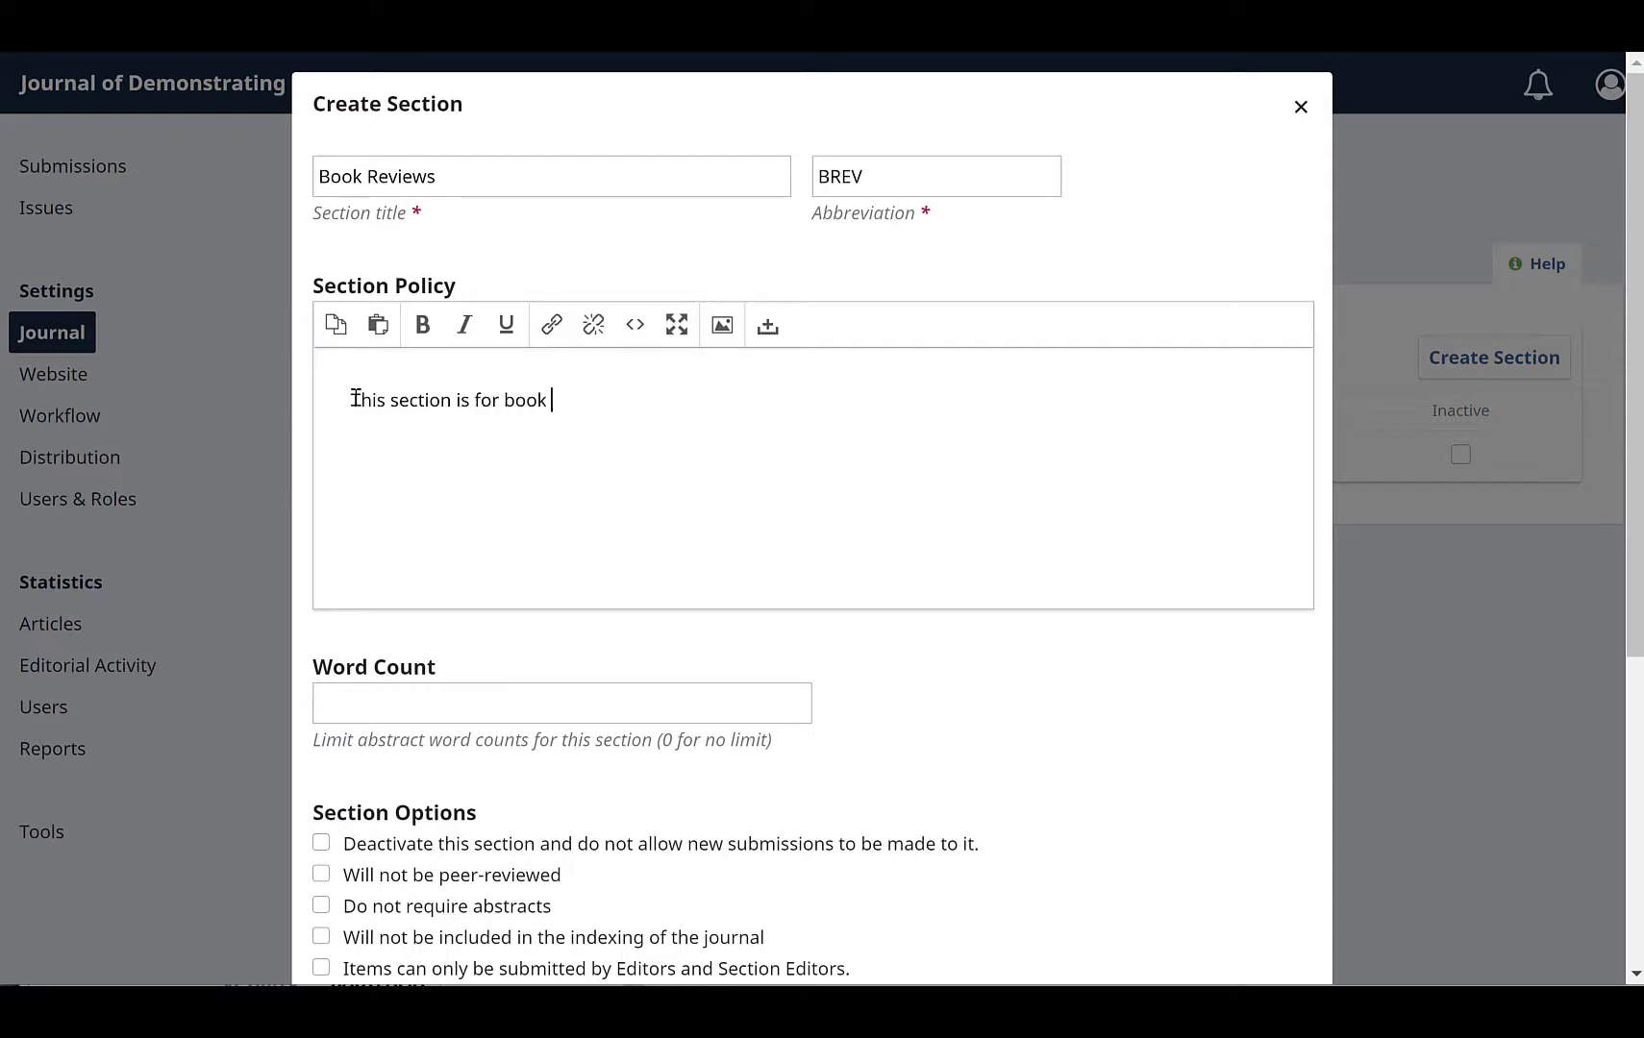
{"action": "type", "text": "reviews."}
Step: Set the section options: not peer-reviewed, no abstracts required, excluded from indexing, editor-only submissions, and omit author names
{"action": "scroll", "coordinate": [355, 397], "scroll_direction": "down", "scroll_amount": 2}
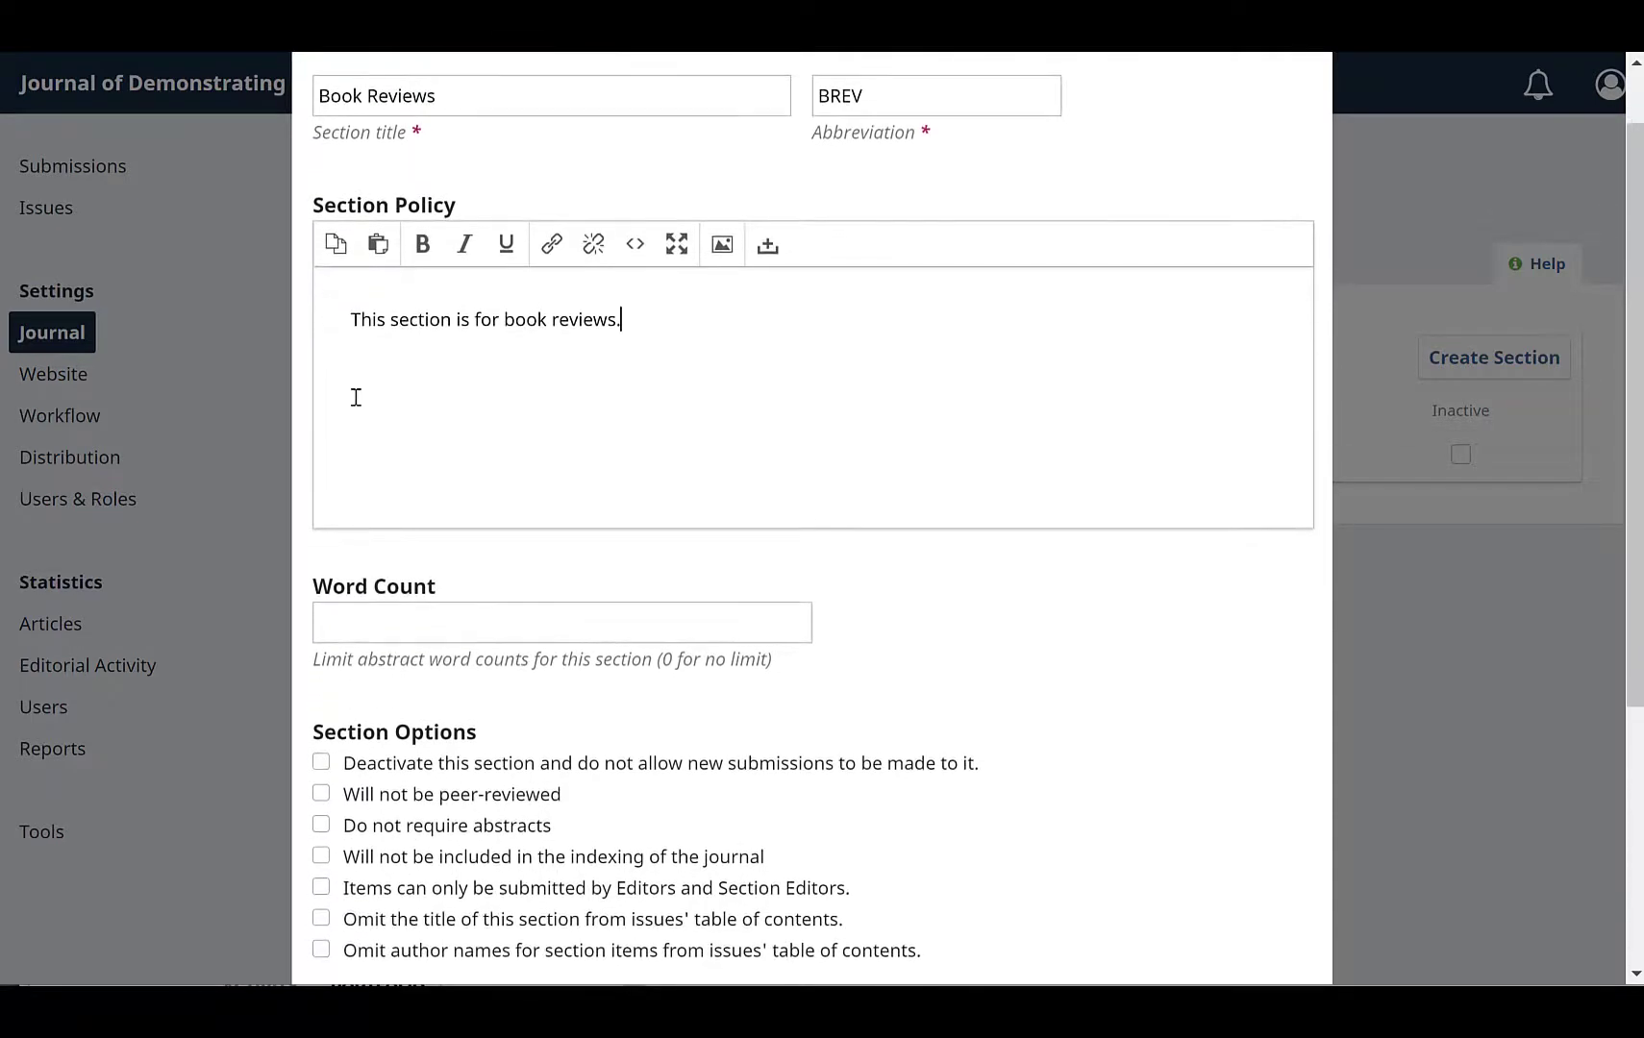
{"action": "scroll", "coordinate": [356, 397], "scroll_direction": "down", "scroll_amount": 3}
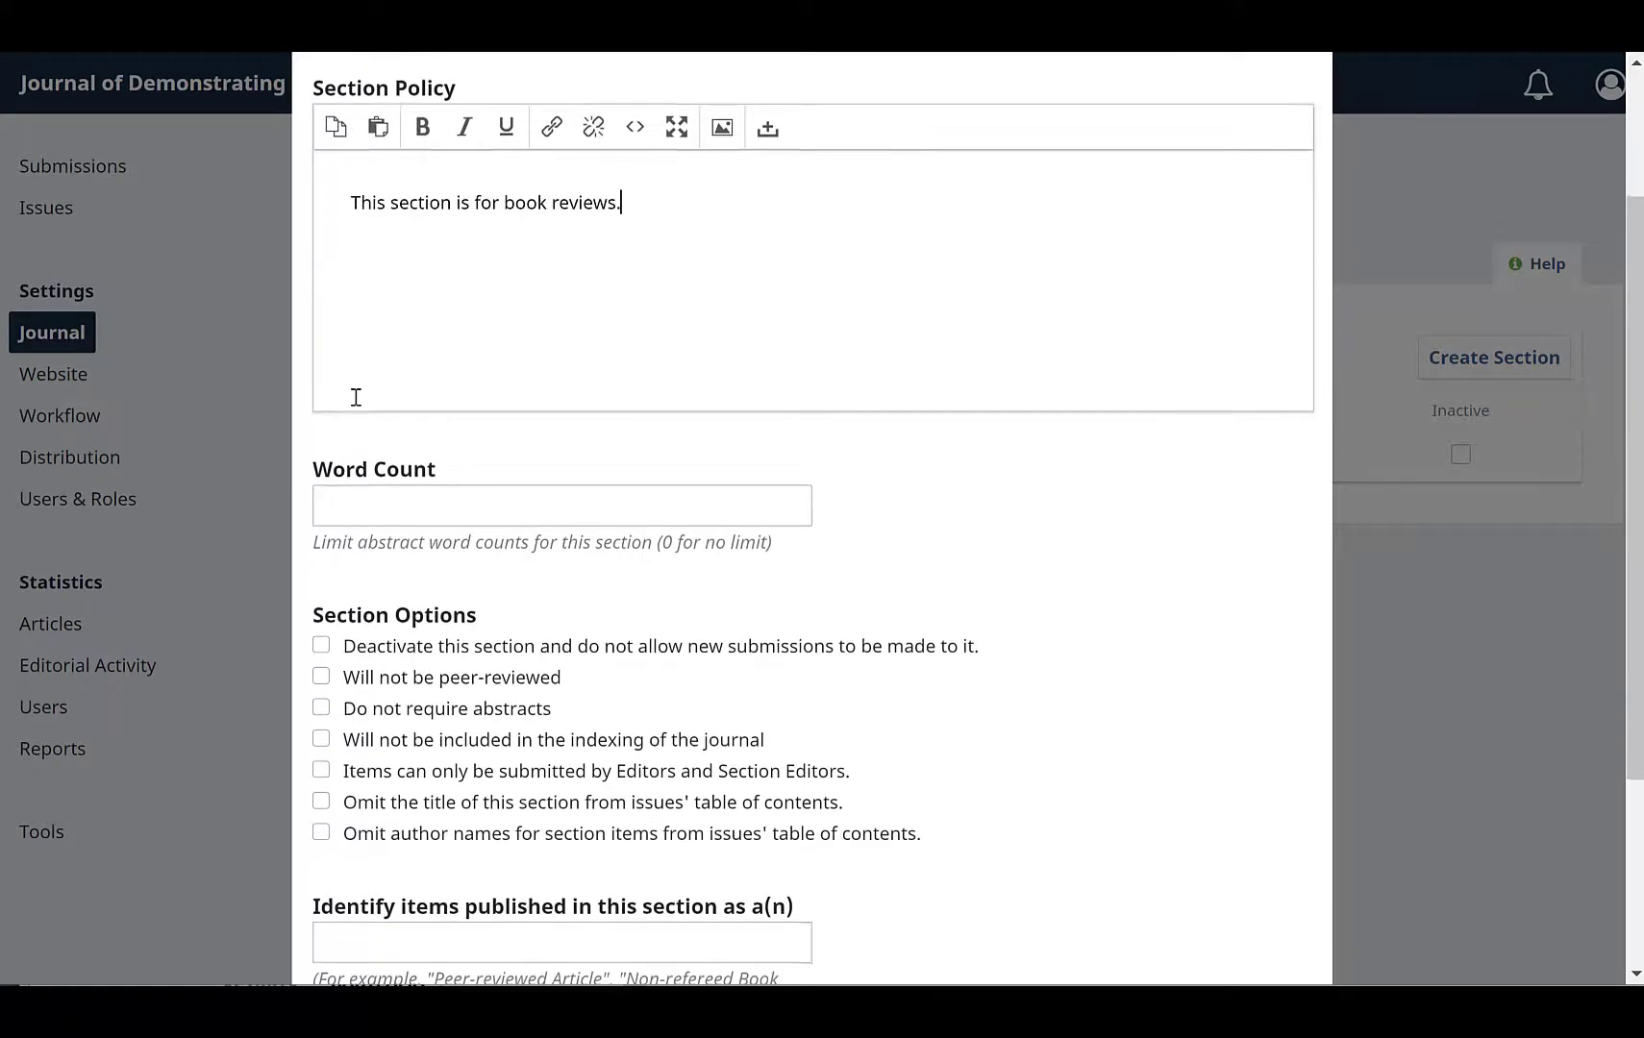
{"action": "scroll", "coordinate": [356, 397], "scroll_direction": "down", "scroll_amount": 2}
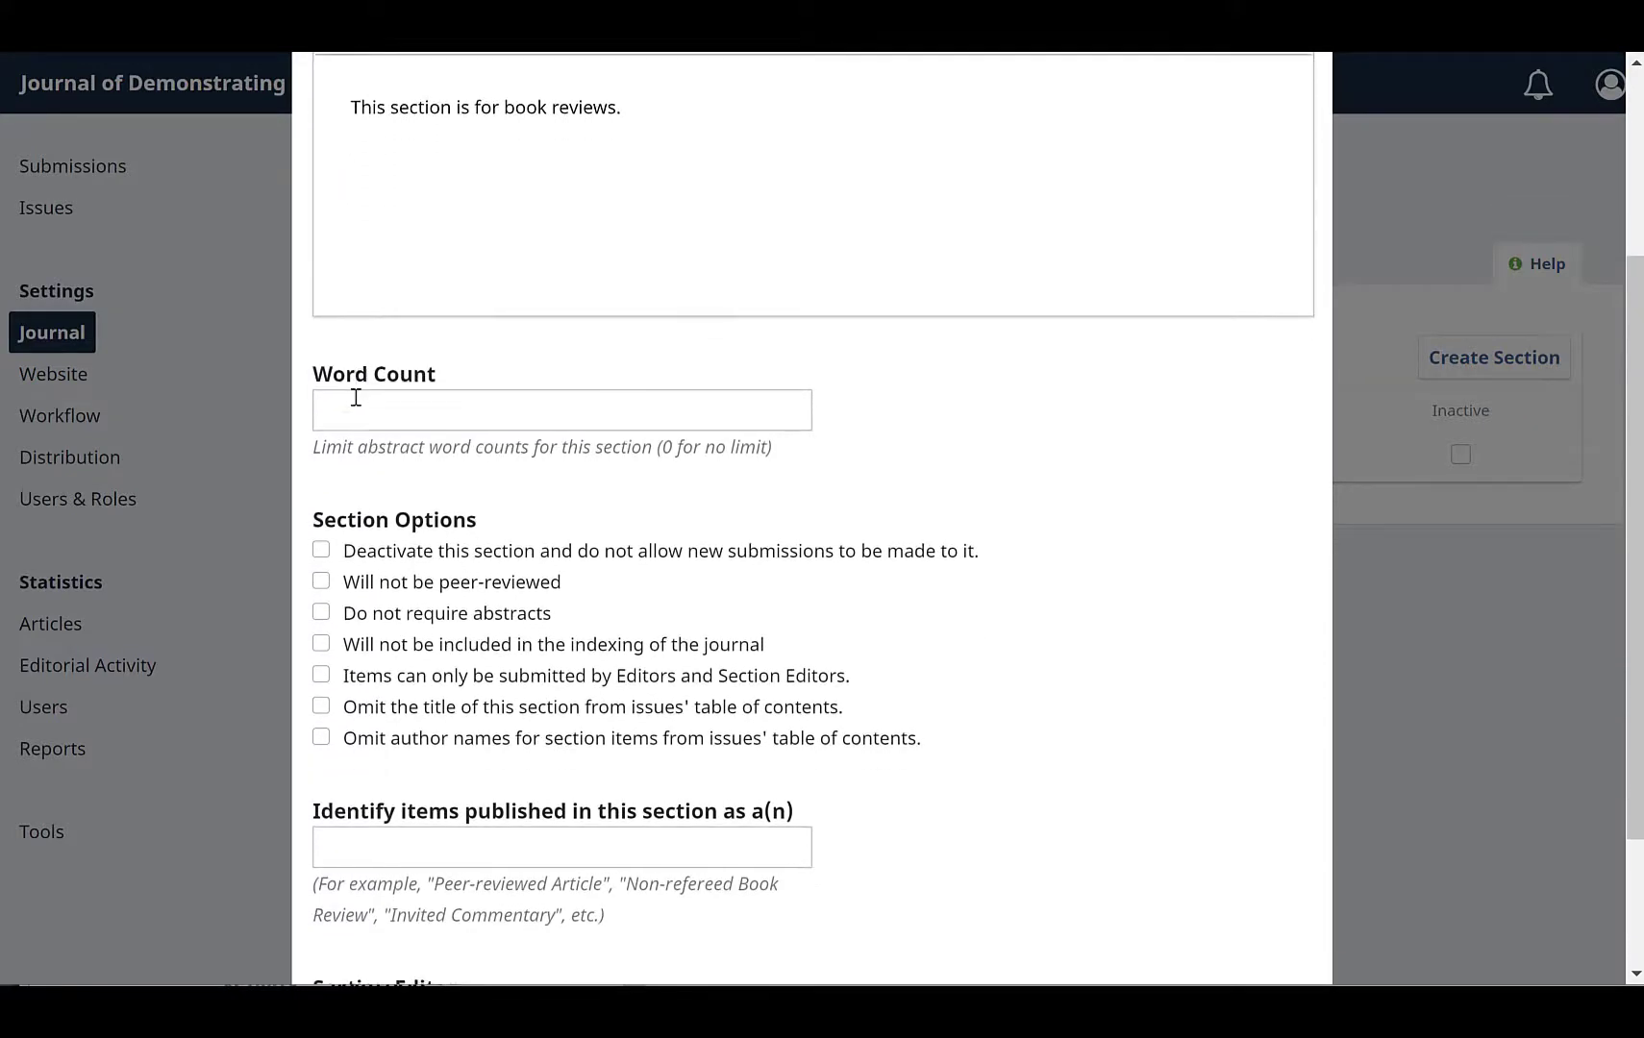
{"action": "scroll", "coordinate": [356, 397], "scroll_direction": "down", "scroll_amount": 1}
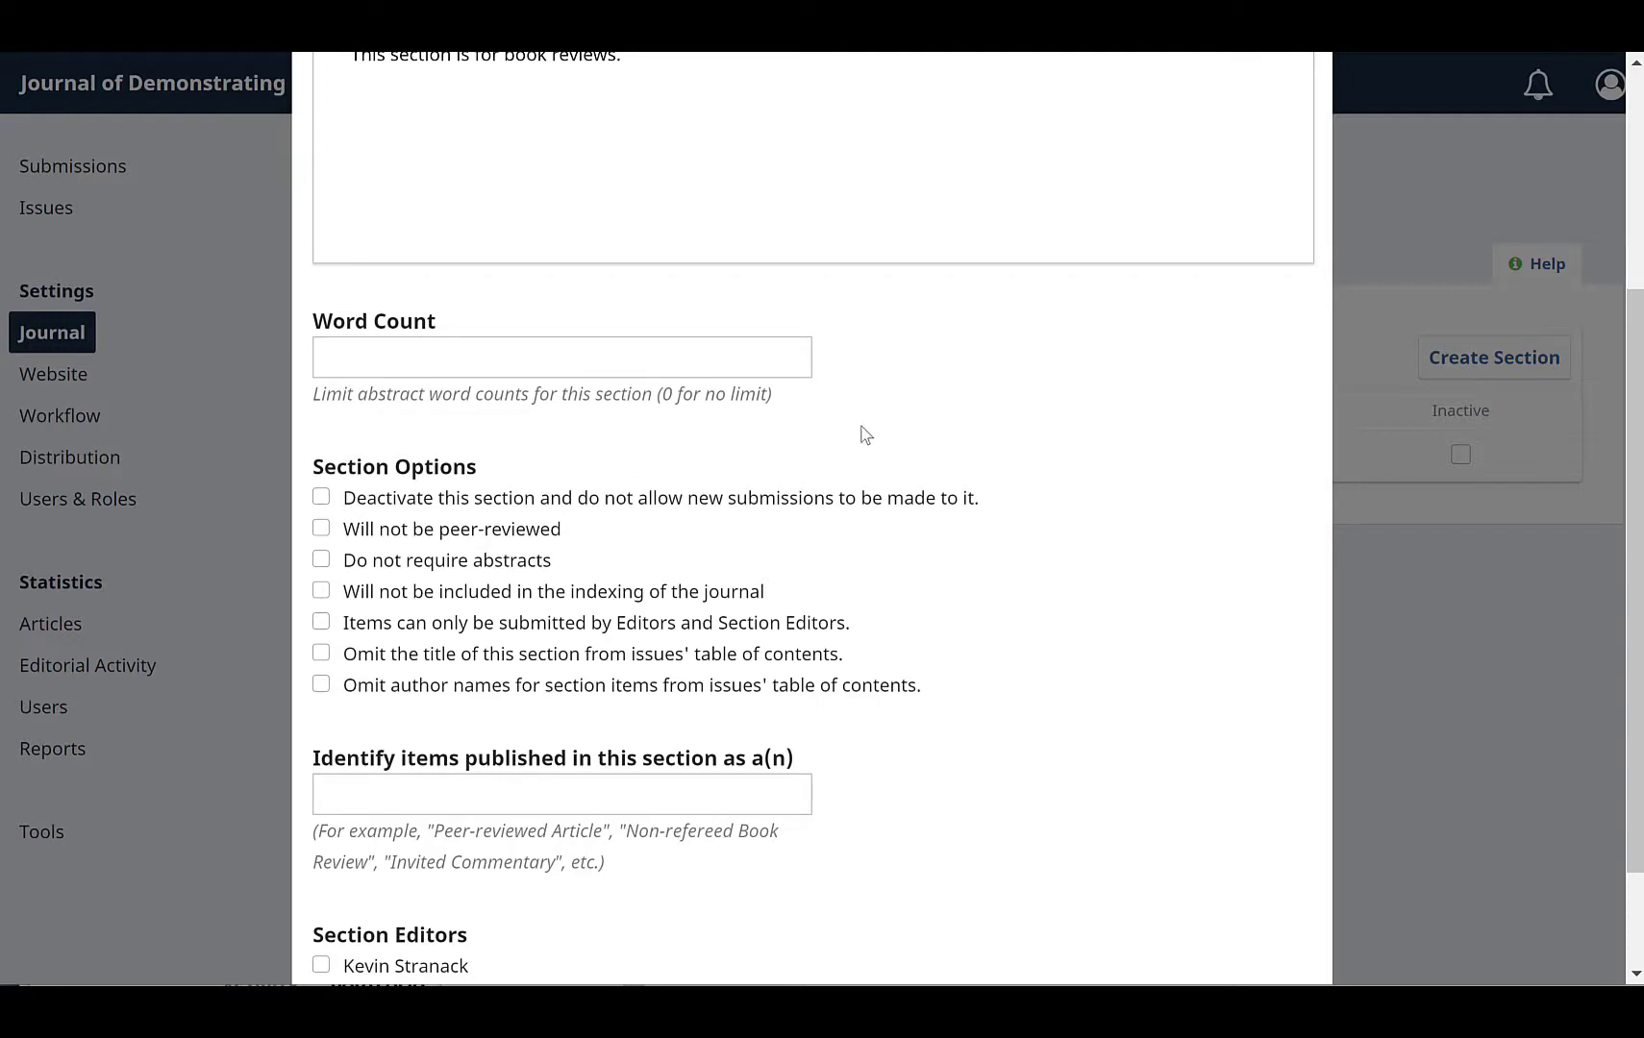
{"action": "scroll", "coordinate": [981, 416], "scroll_direction": "down", "scroll_amount": 1}
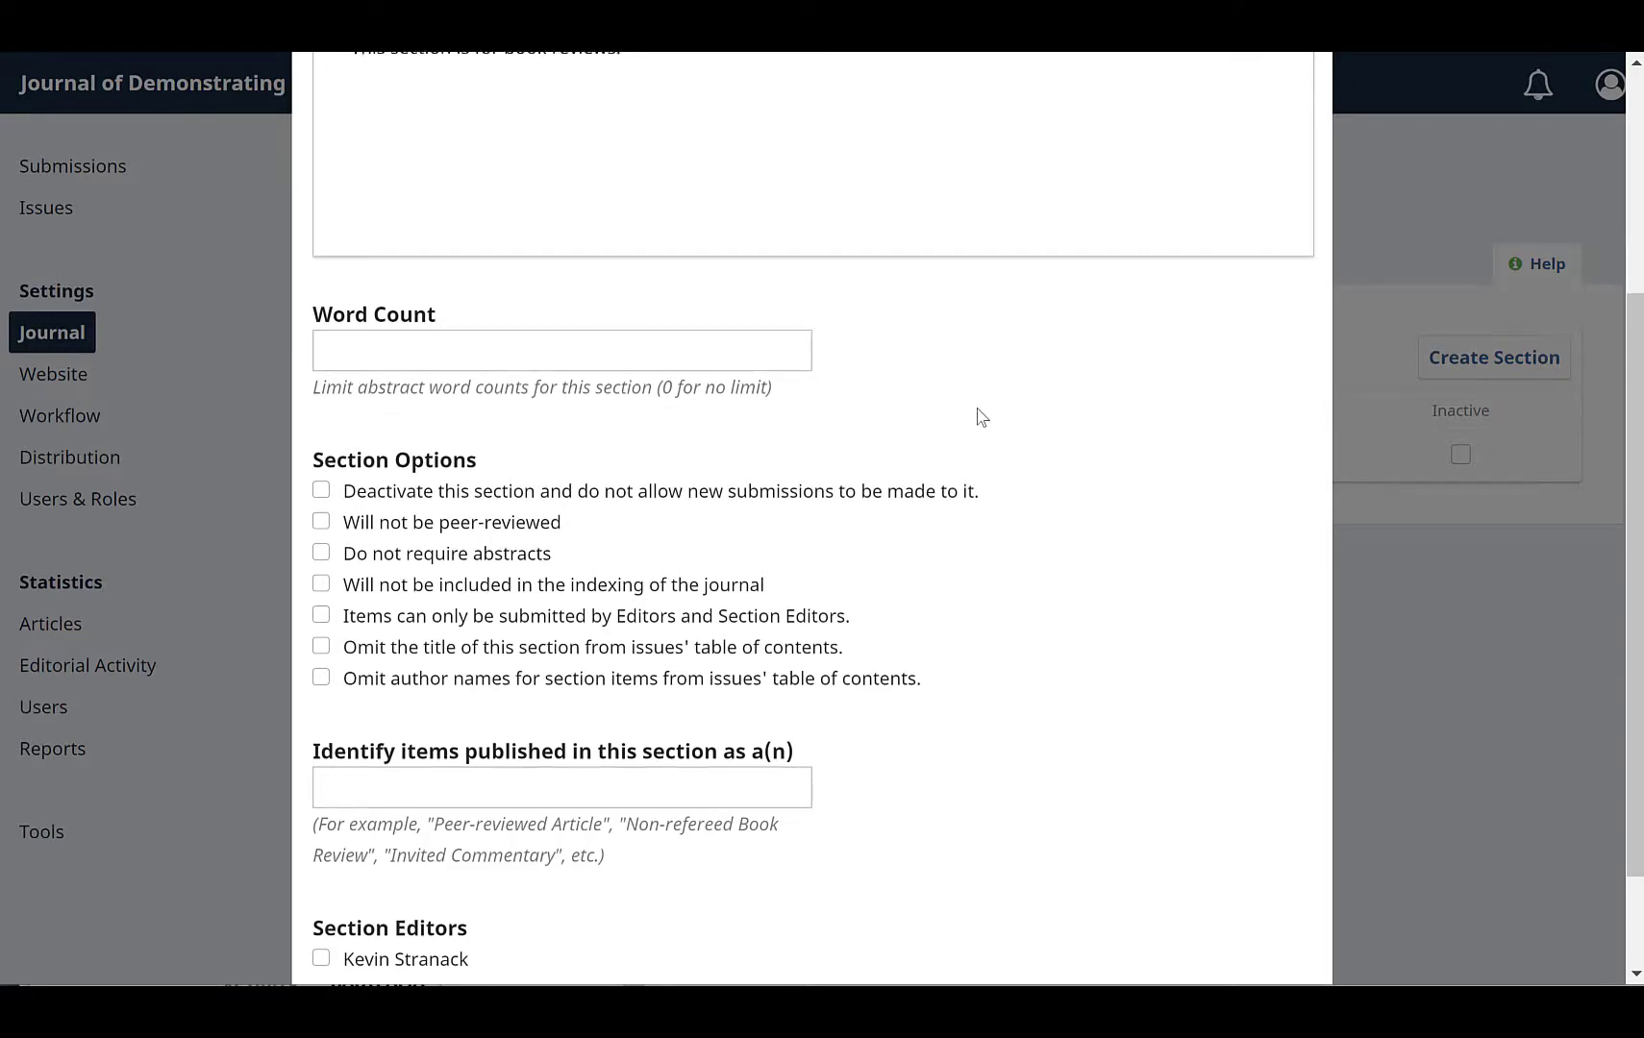
{"action": "scroll", "coordinate": [980, 416], "scroll_direction": "down", "scroll_amount": 2}
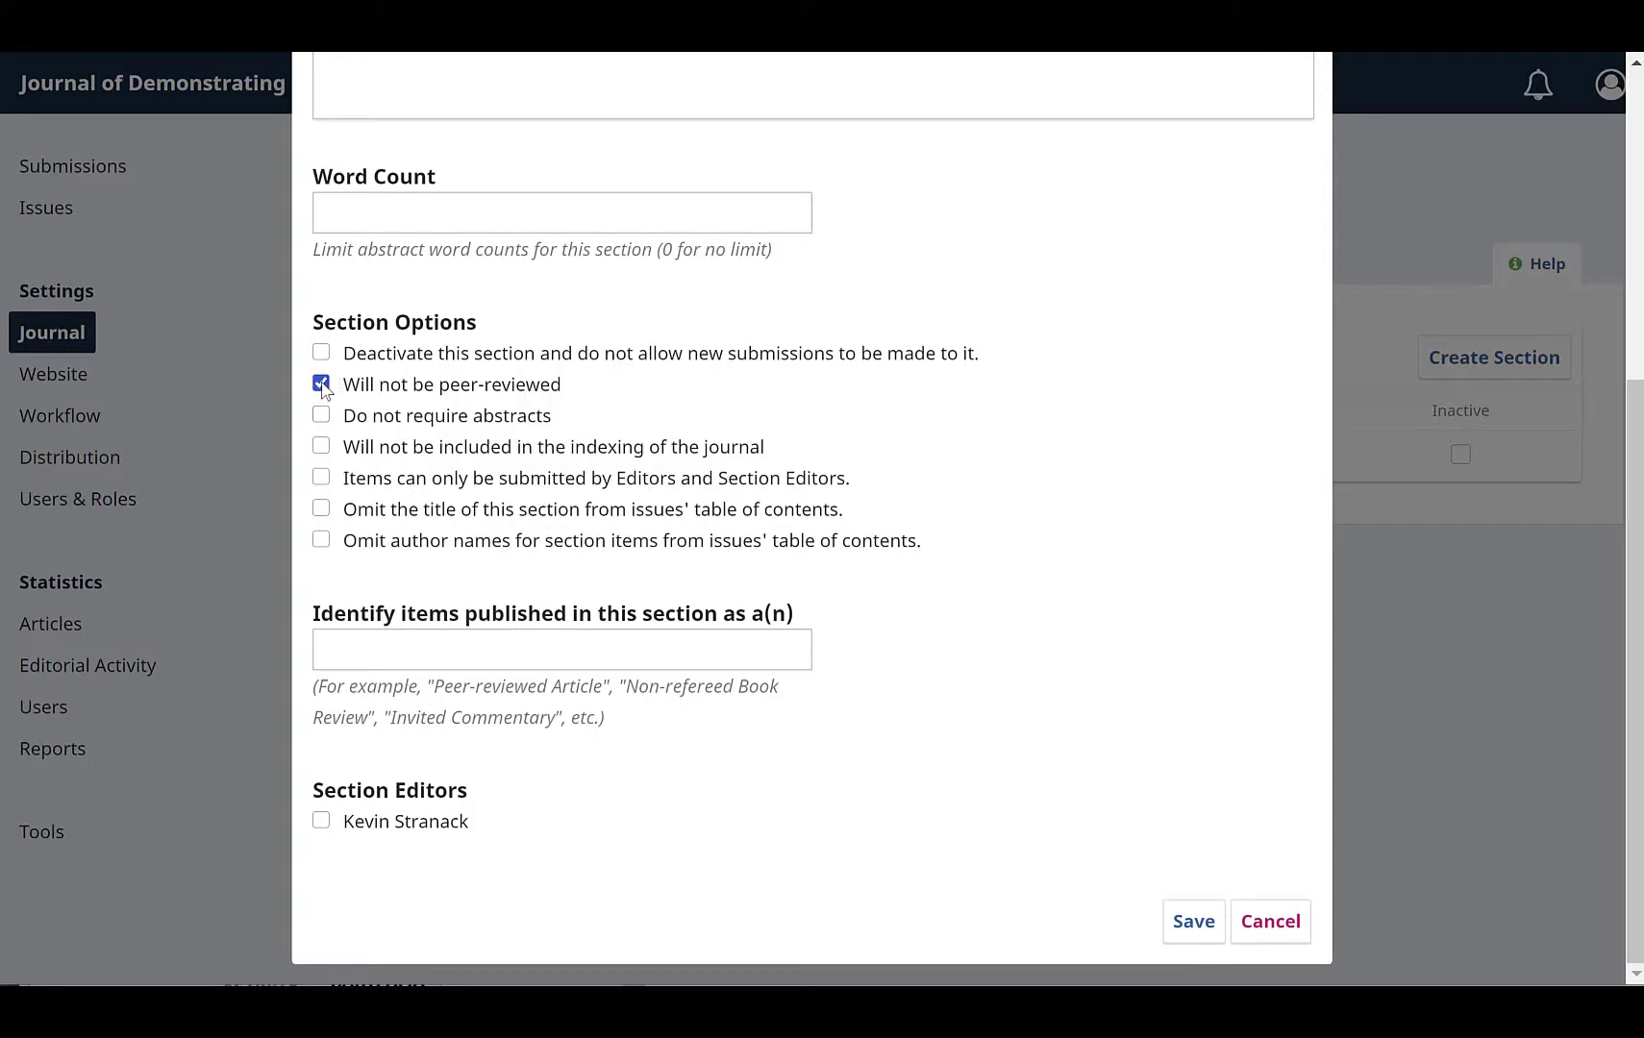
{"action": "left_click", "coordinate": [321, 415]}
{"action": "left_click", "coordinate": [323, 447]}
{"action": "left_click", "coordinate": [323, 479]}
{"action": "left_click", "coordinate": [322, 541]}
Step: Identify items published in this section as Non-refereed Book Review
{"action": "left_click", "coordinate": [702, 652]}
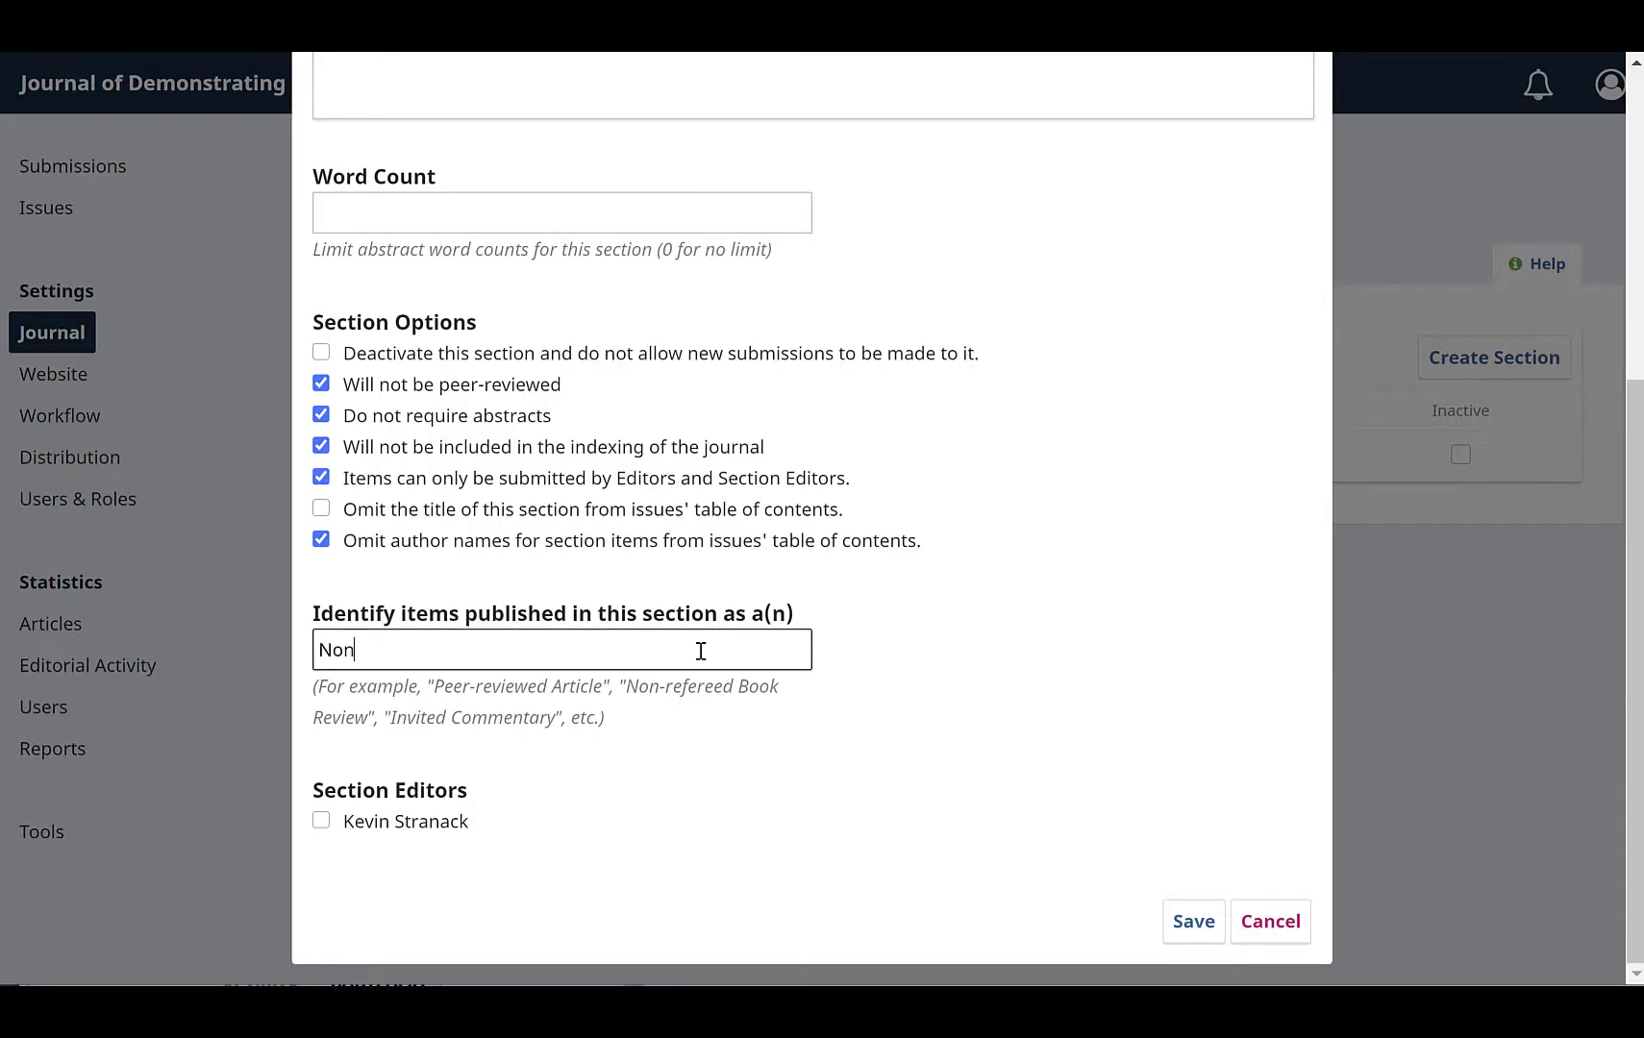
{"action": "type", "text": "referre"}
{"action": "key", "text": "BackSpace"}
{"action": "type", "text": "eed Book Review"}
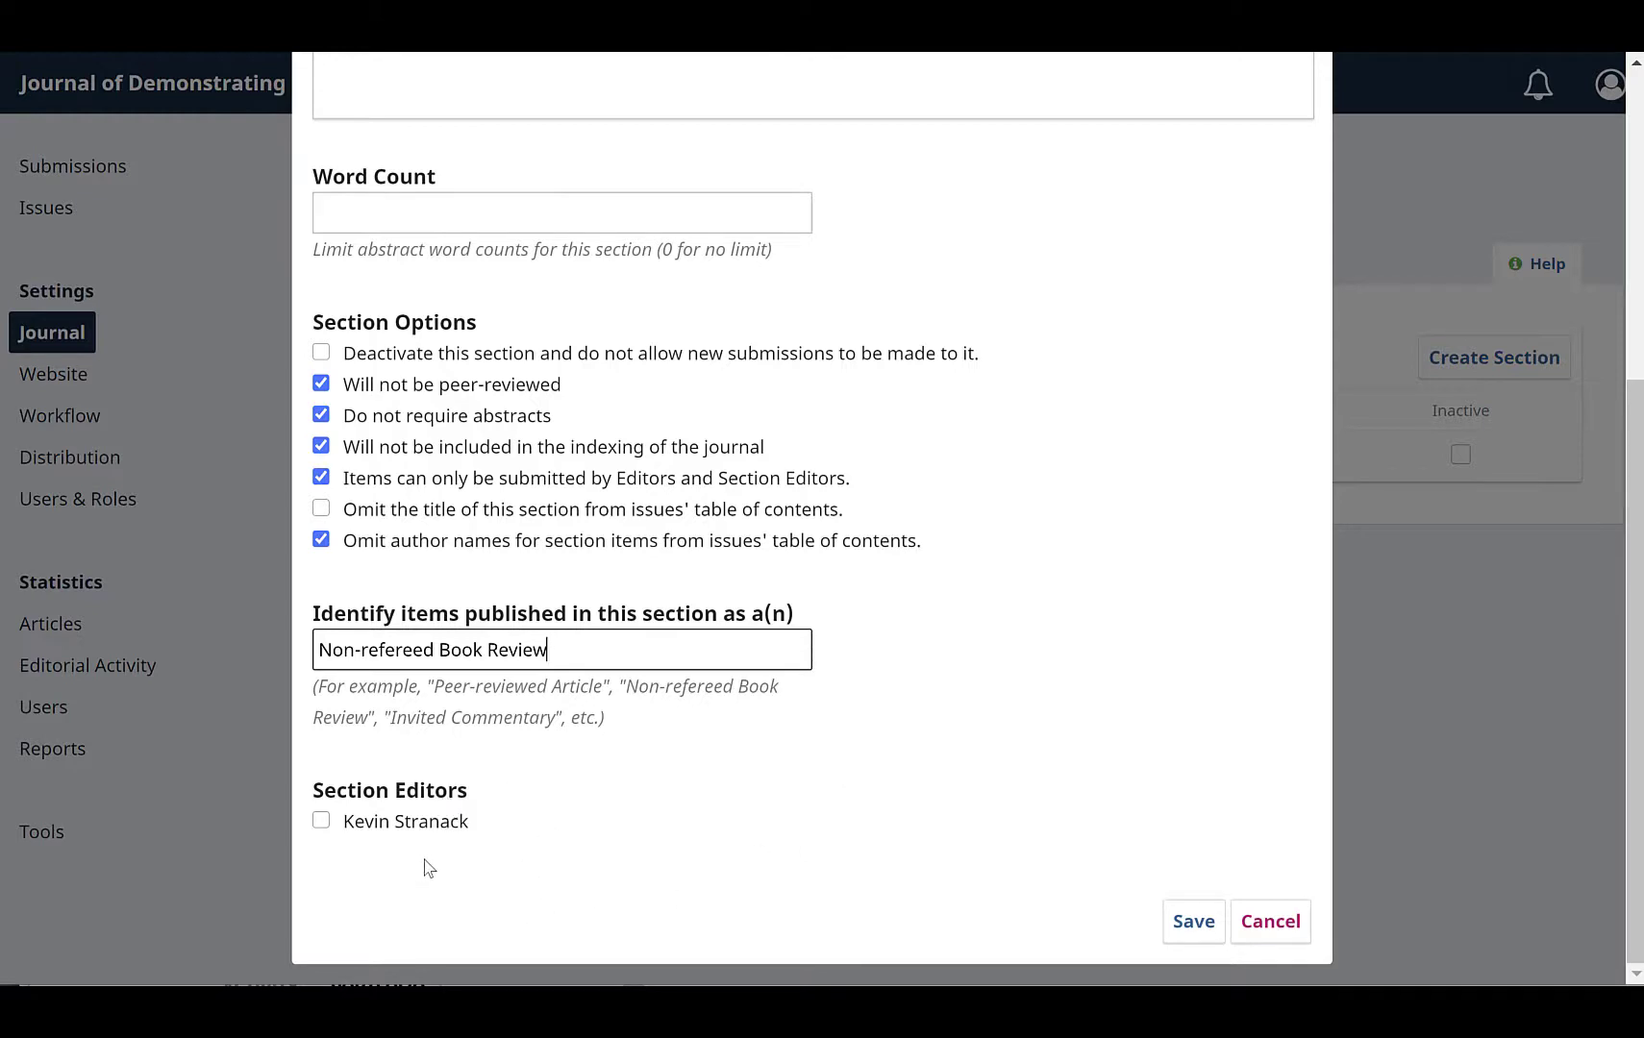
Step: Assign the listed user as section editor and save the new section
{"action": "left_click", "coordinate": [322, 823]}
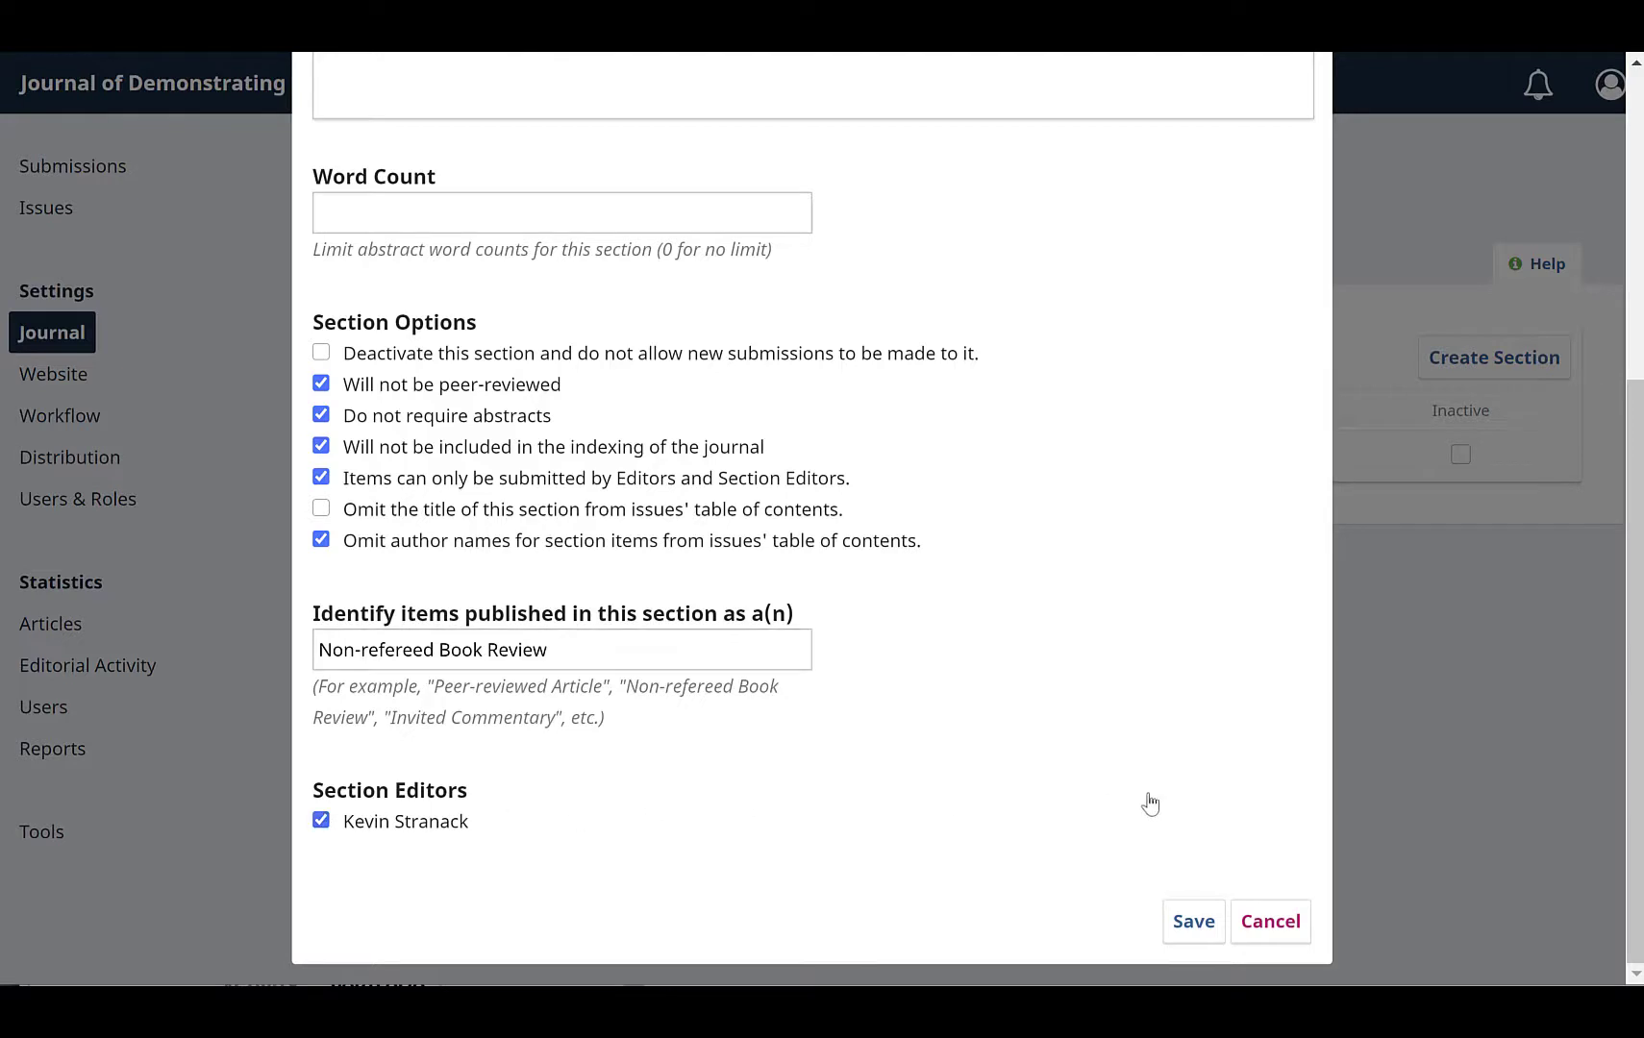
{"action": "left_click", "coordinate": [1190, 925]}
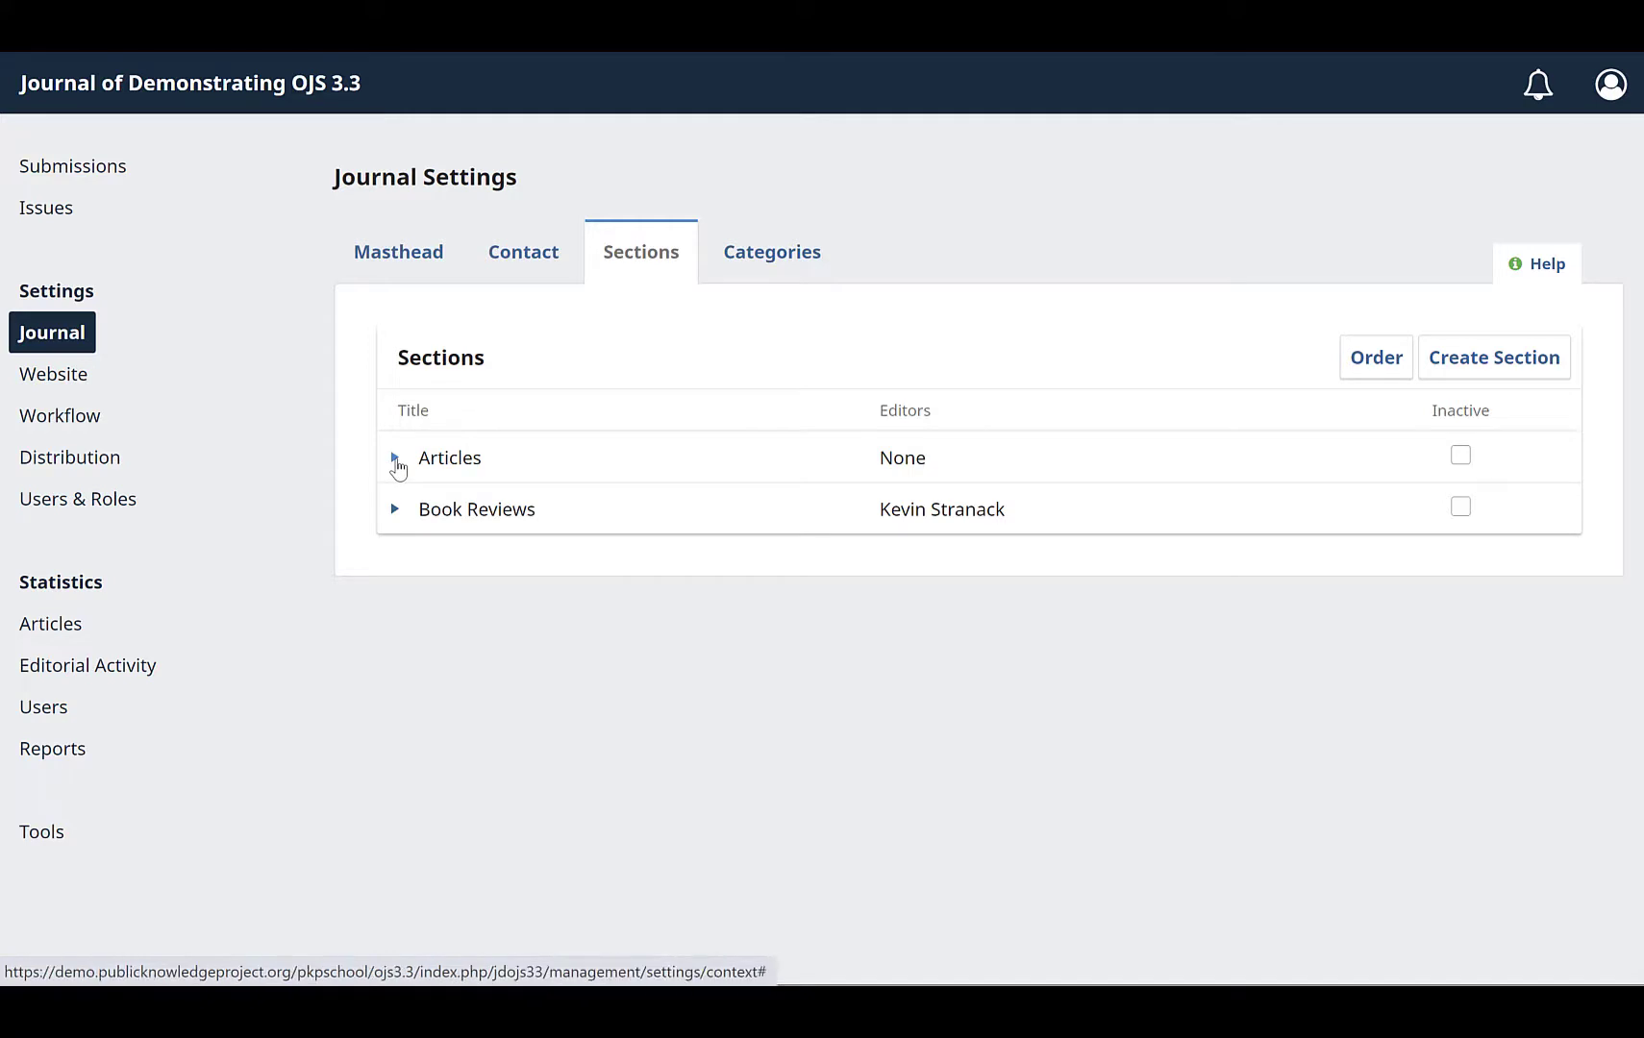
Step: Open the Articles section for editing and replace its policy with "This section is for peer-reviewed articles."
{"action": "left_click", "coordinate": [395, 460]}
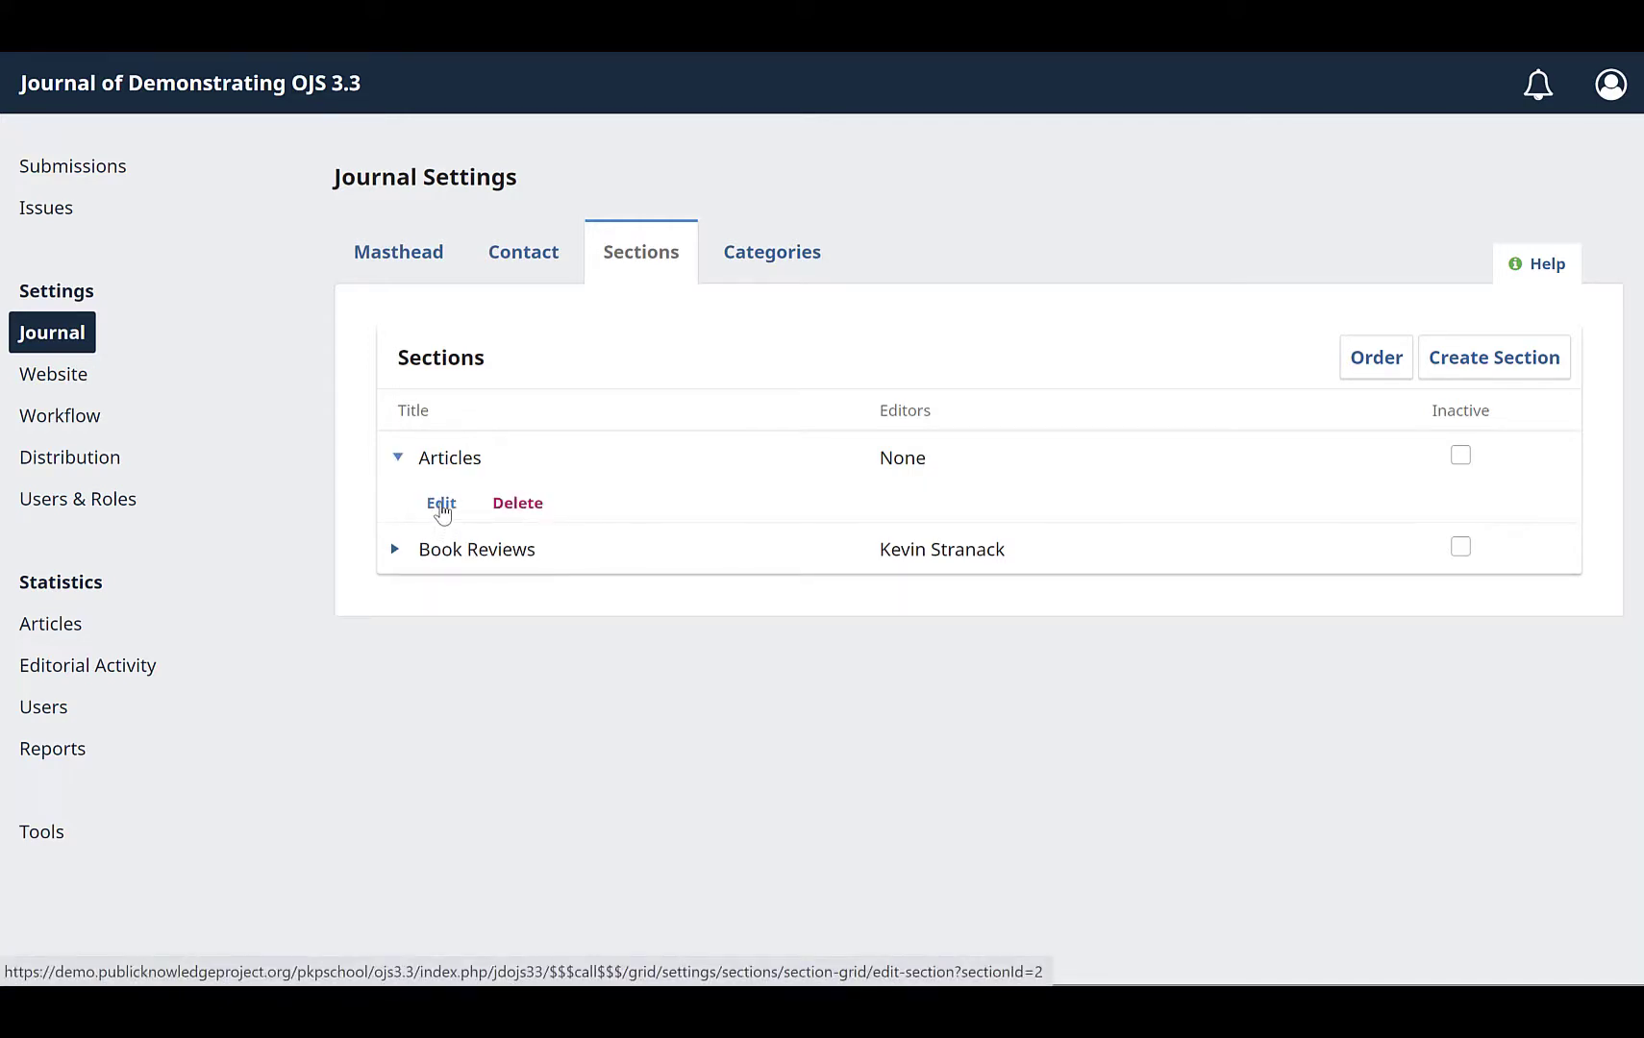
{"action": "left_click", "coordinate": [442, 504]}
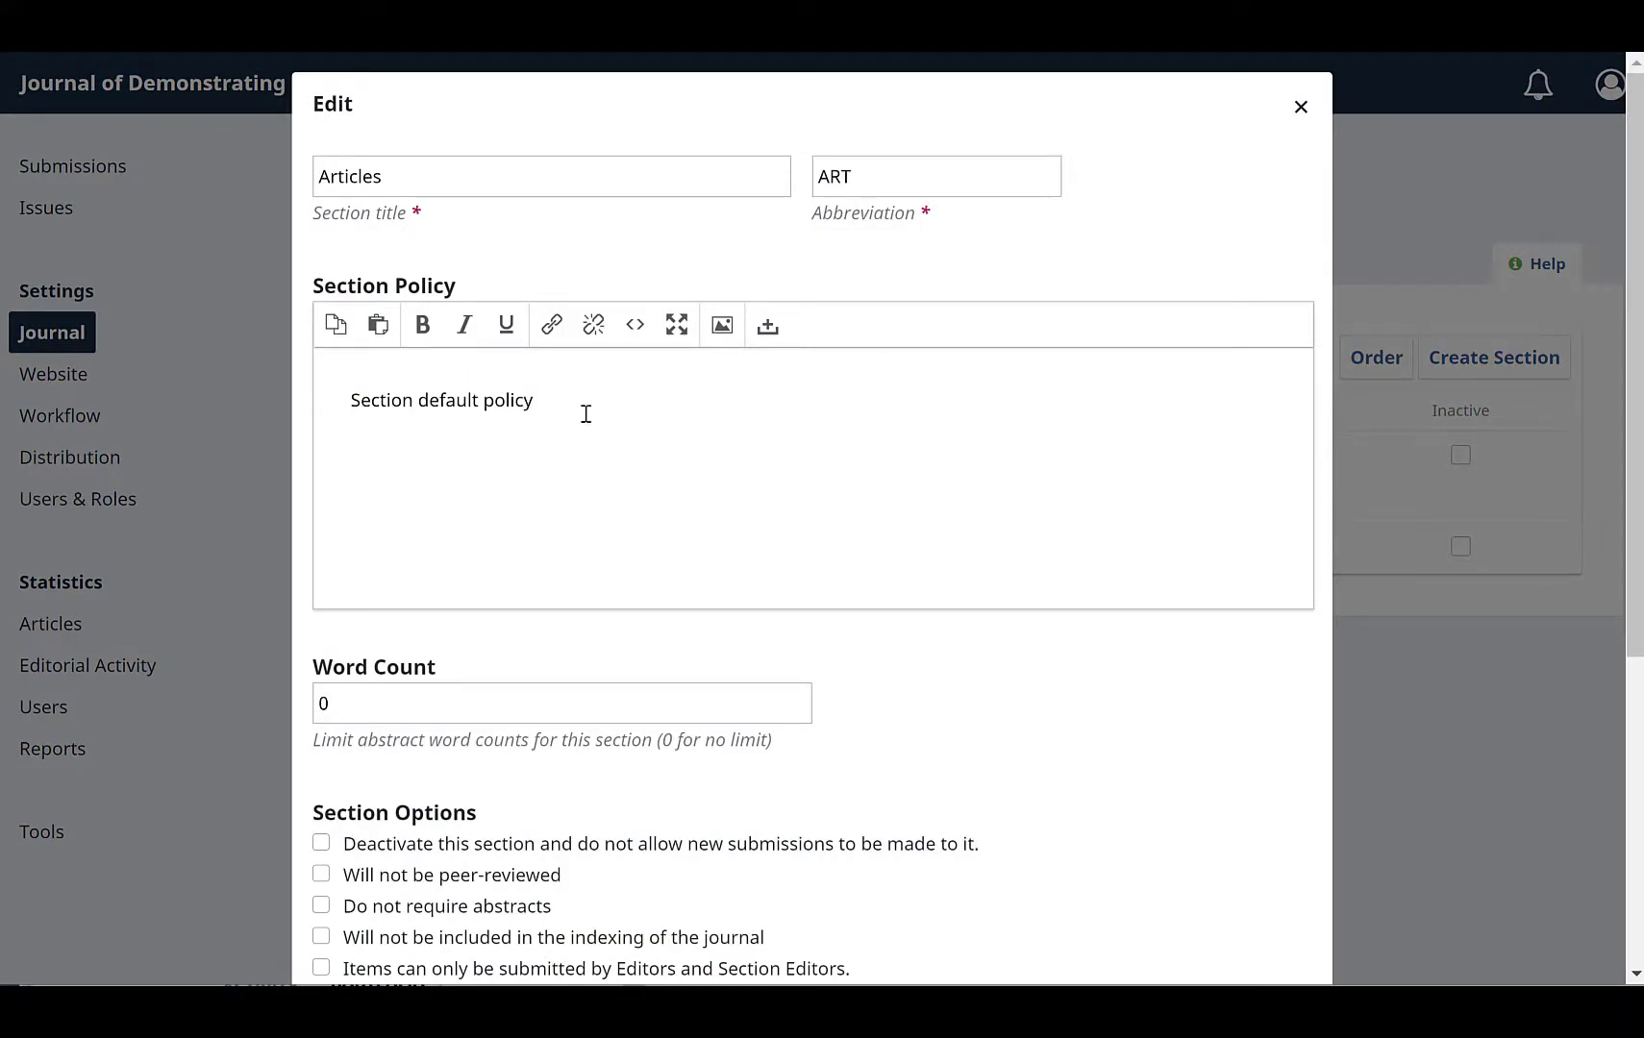
{"action": "left_click_drag", "start_coordinate": [582, 406], "coordinate": [327, 414]}
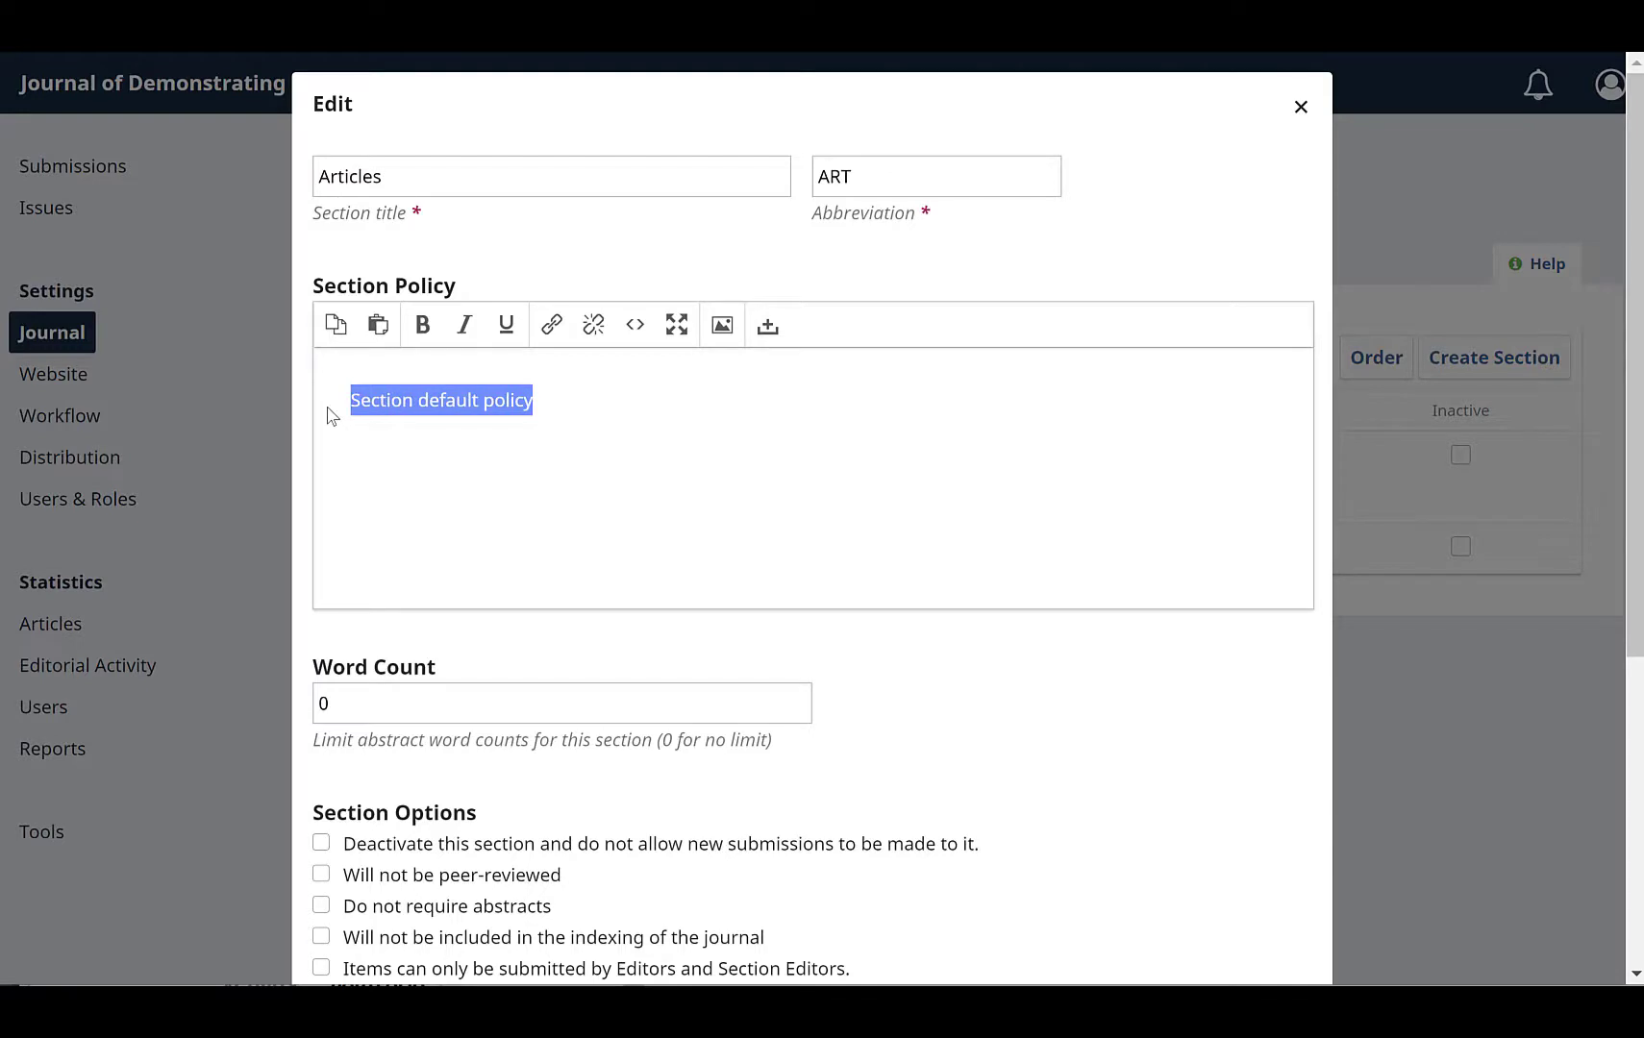
{"action": "type", "text": "This se"}
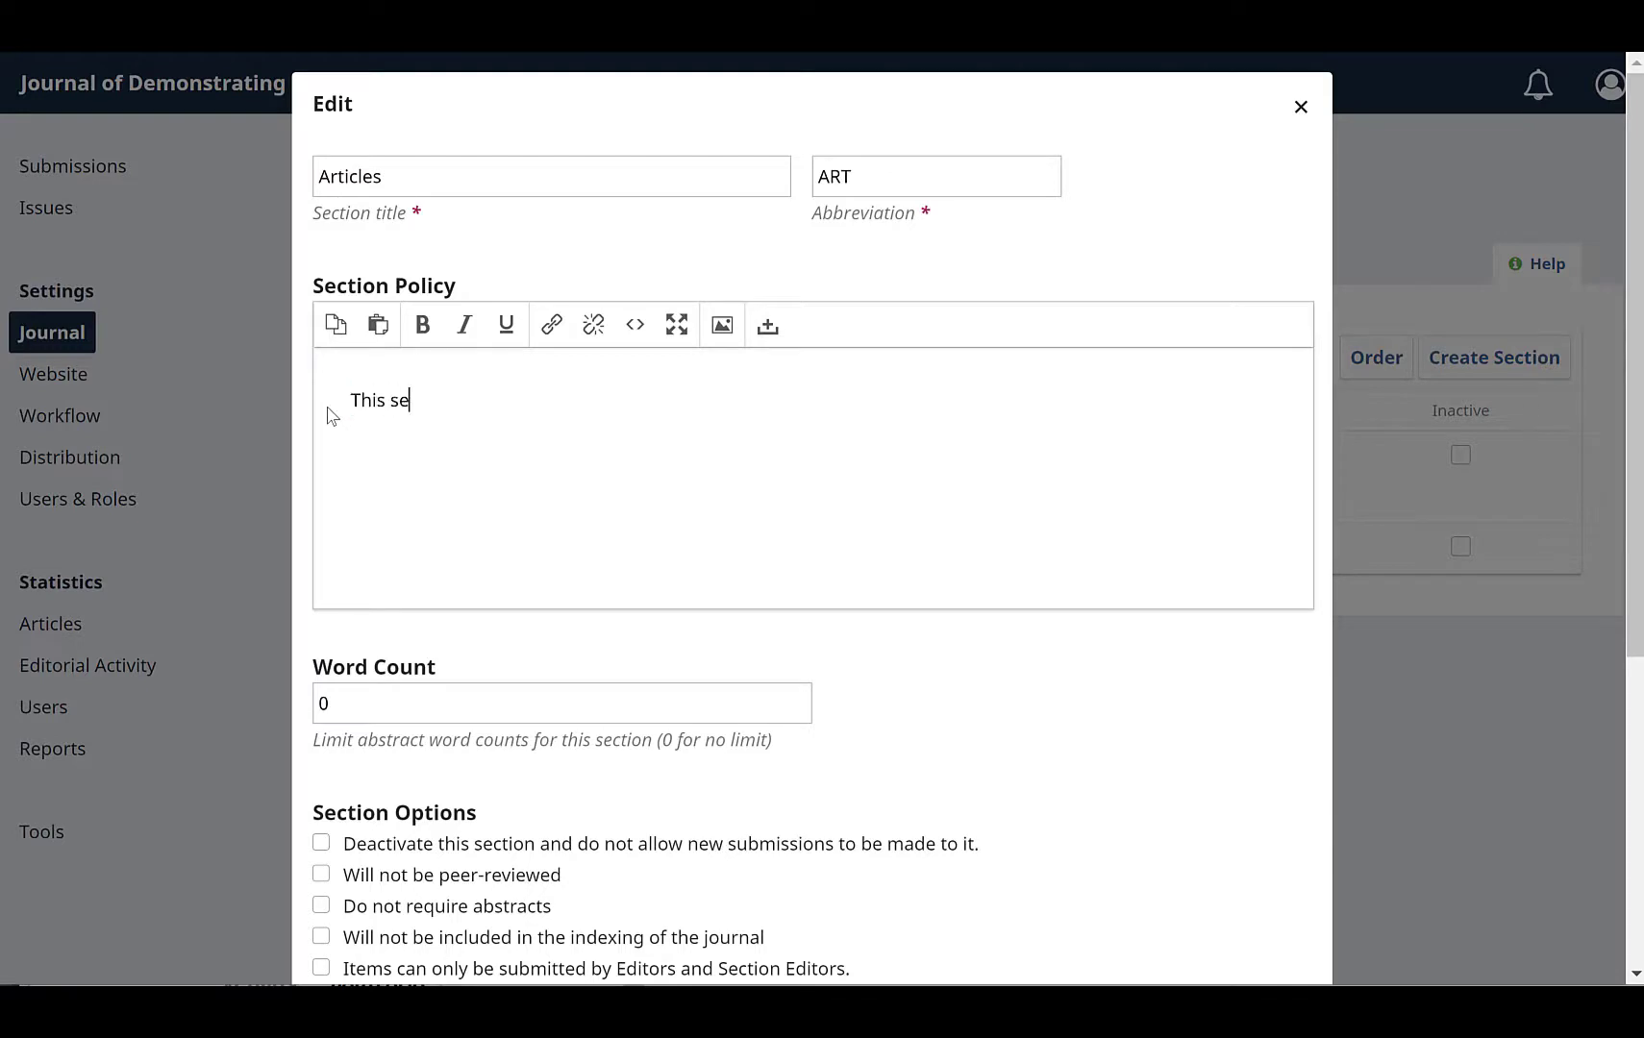
{"action": "type", "text": "ction is for peer-review"}
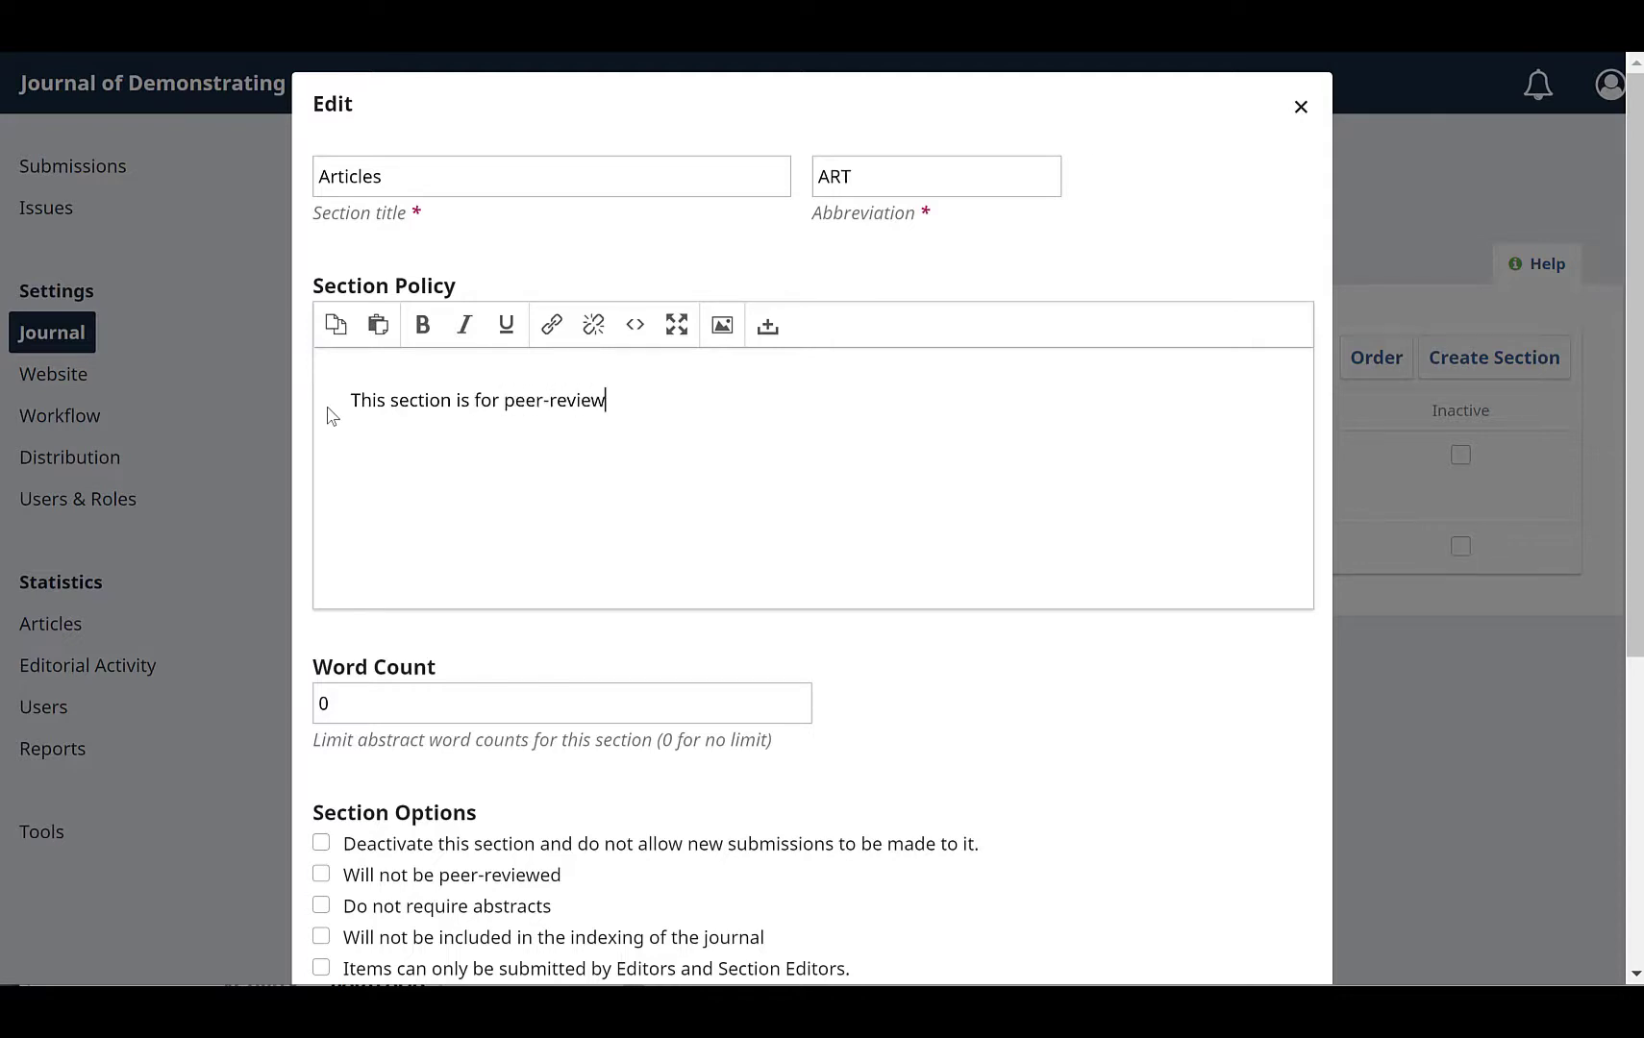
{"action": "type", "text": "ed articles."}
Step: Identify items published in the Articles section as Peer-reviewed Article
{"action": "scroll", "coordinate": [771, 711], "scroll_direction": "down", "scroll_amount": 3}
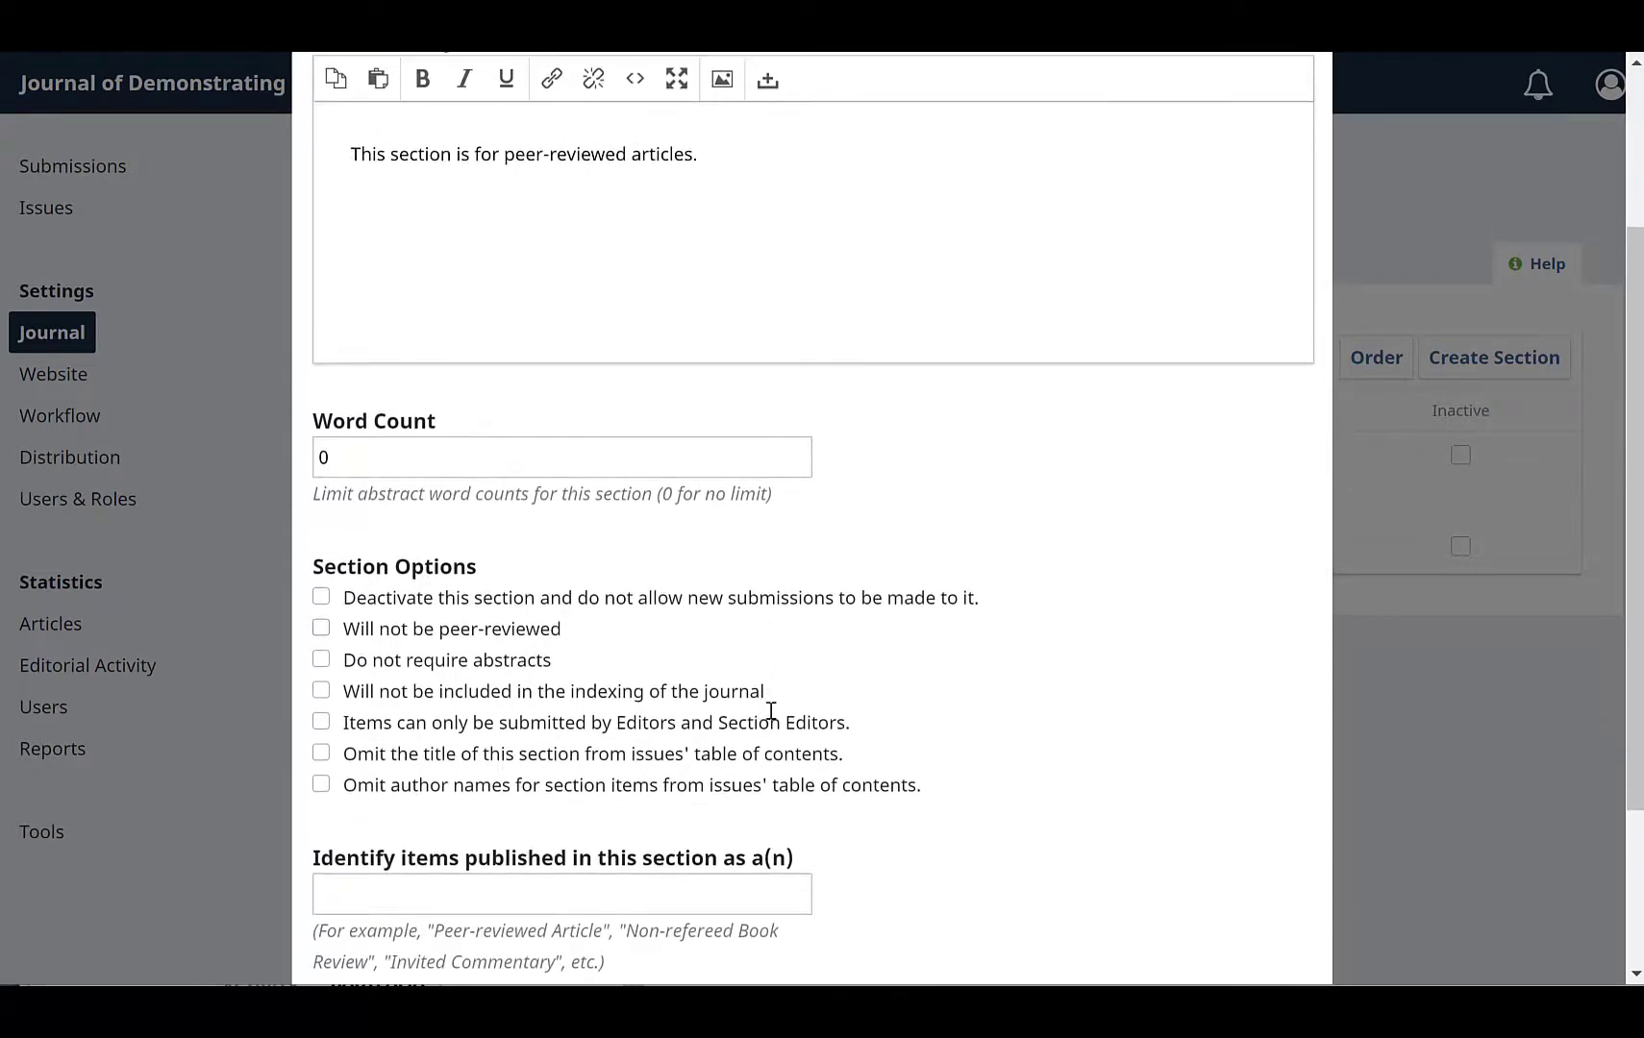
{"action": "scroll", "coordinate": [771, 712], "scroll_direction": "down", "scroll_amount": 3}
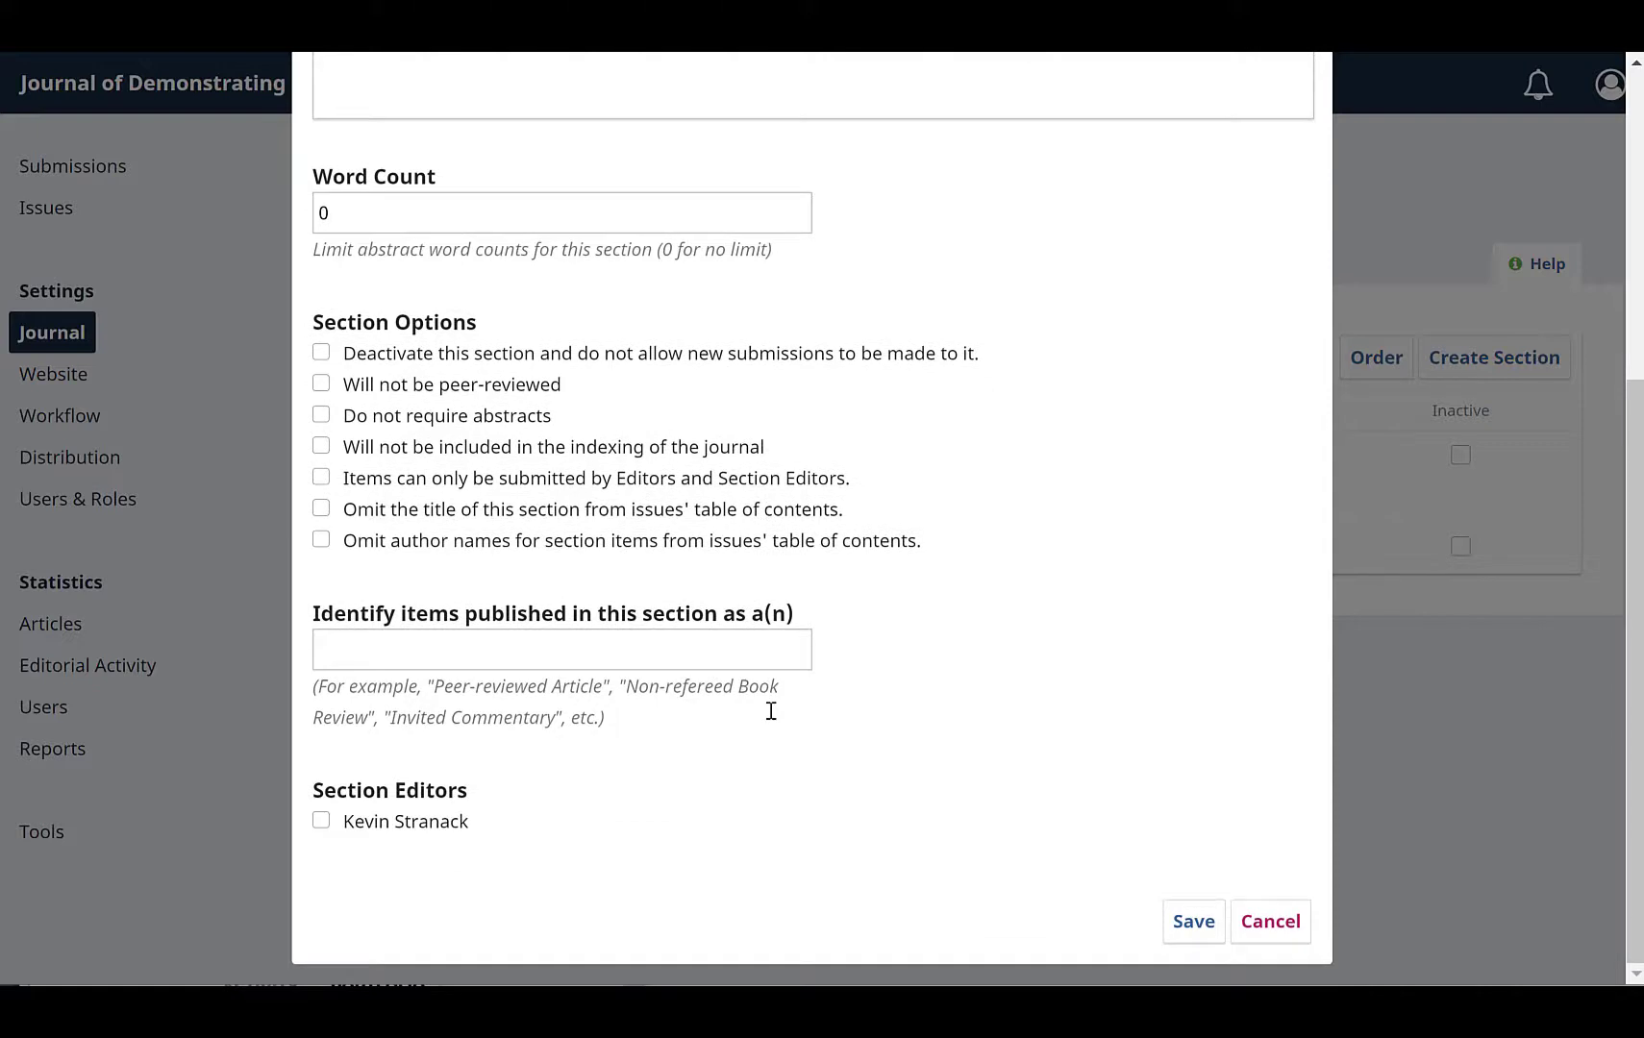
{"action": "left_click", "coordinate": [490, 649]}
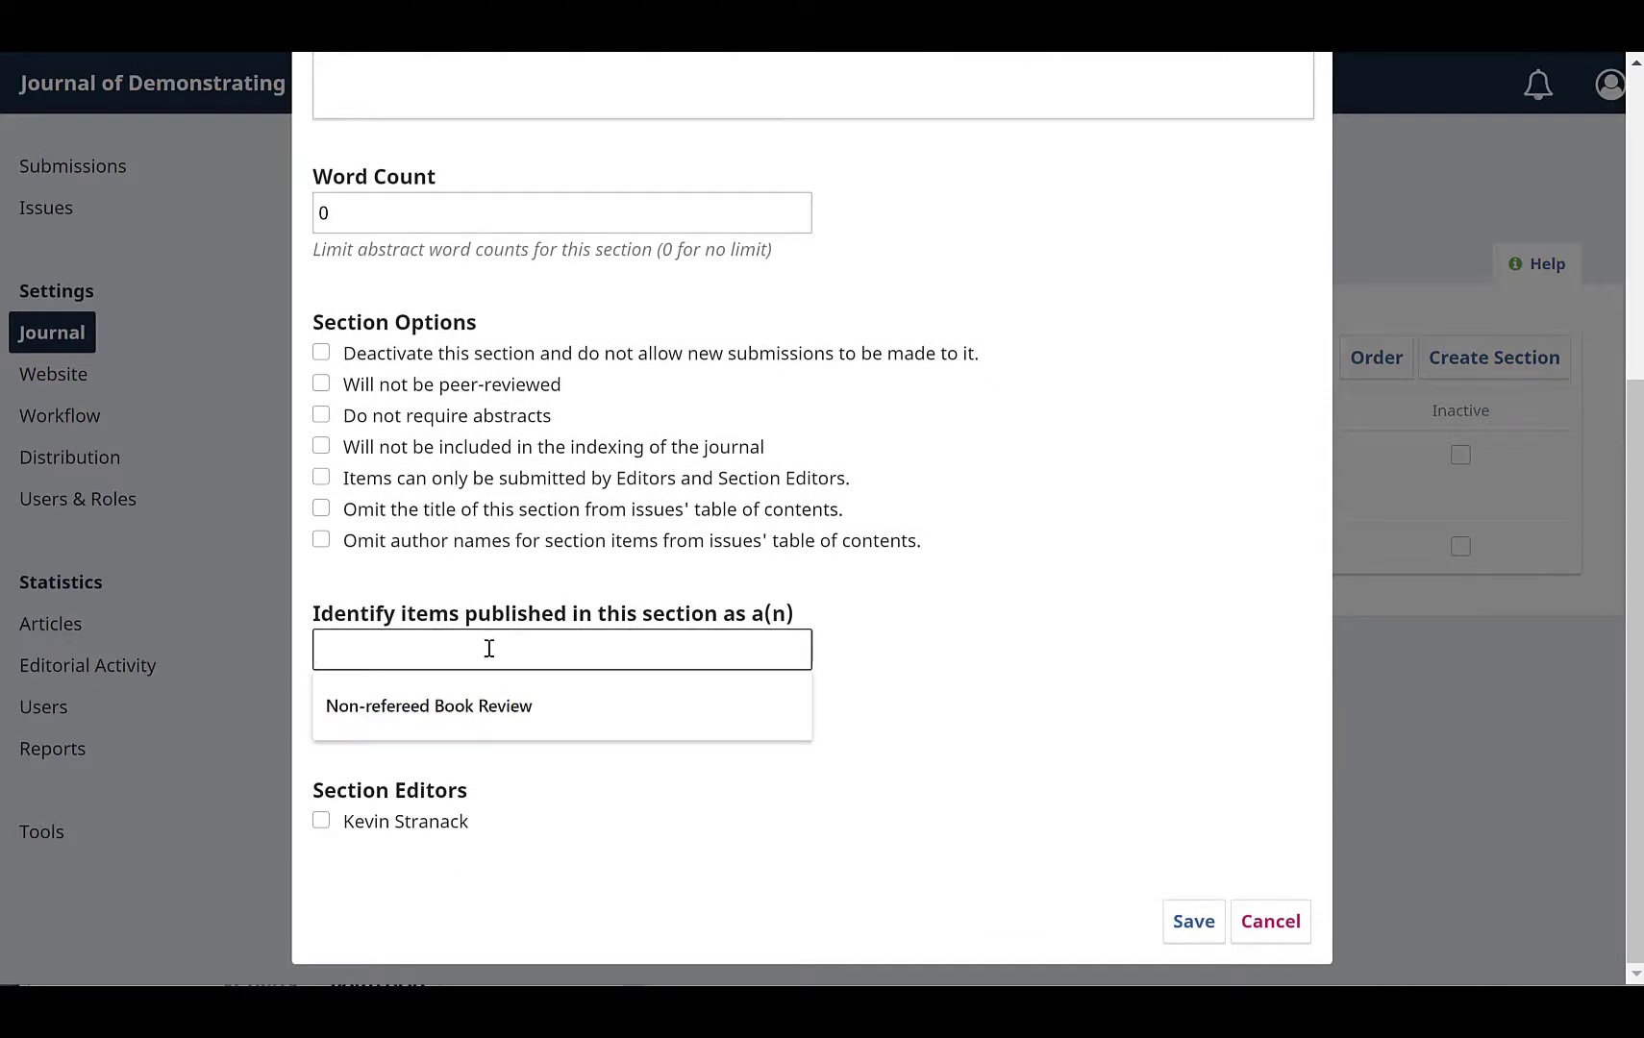
{"action": "type", "text": "Peer-"}
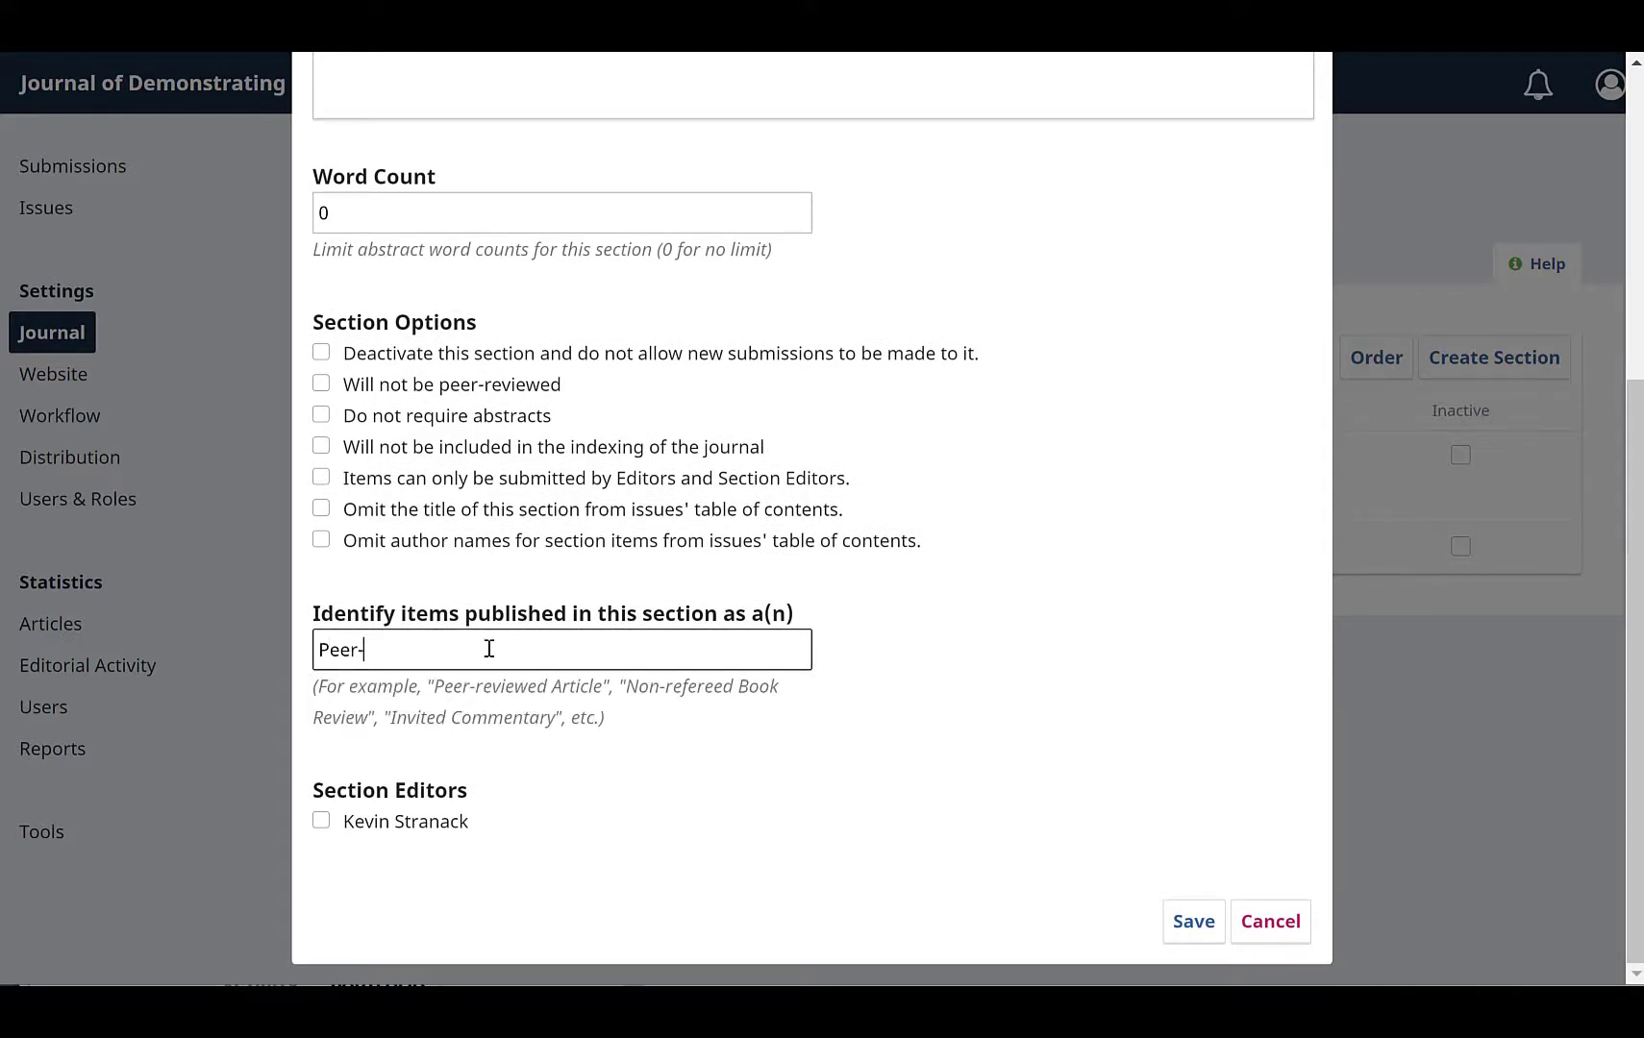
{"action": "type", "text": "R"}
{"action": "key", "text": "BackSpace"}
{"action": "type", "text": "revei"}
{"action": "key", "text": "BackSpace"}
{"action": "key", "text": "BackSpace"}
{"action": "type", "text": "w"}
{"action": "key", "text": "BackSpace"}
{"action": "type", "text": "iewed Article"}
Step: Assign the listed user as section editor of Articles and save the section
{"action": "left_click", "coordinate": [438, 827]}
{"action": "left_click", "coordinate": [1204, 926]}
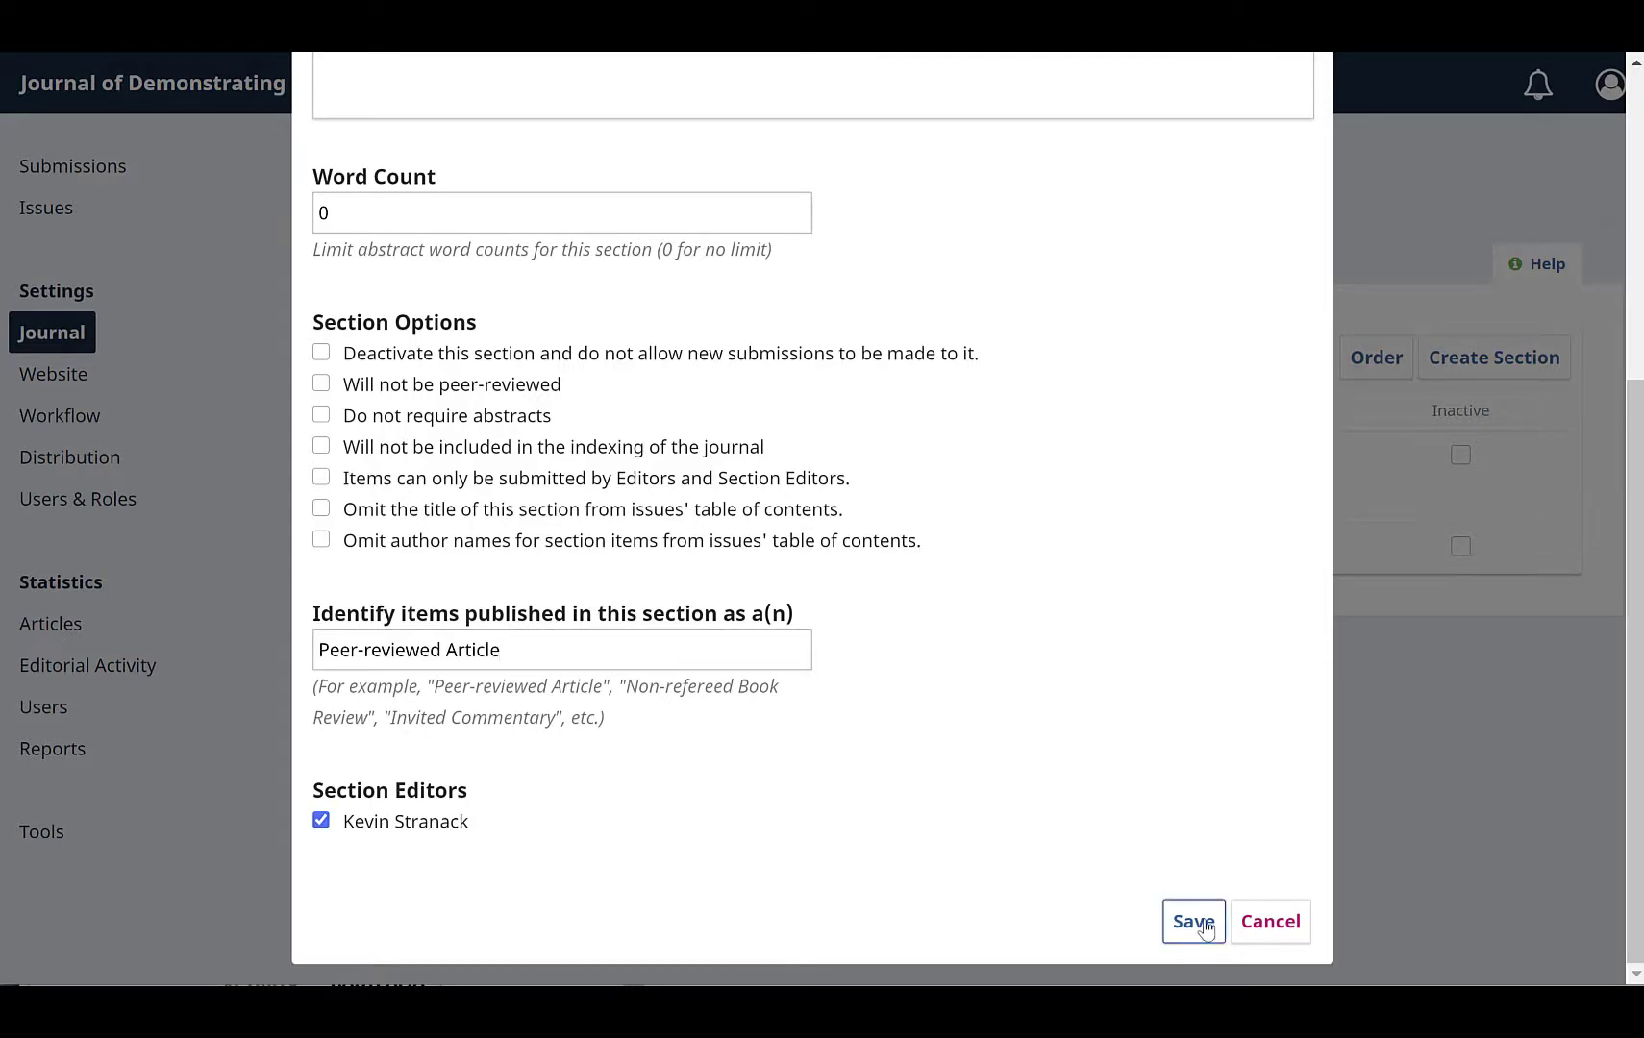